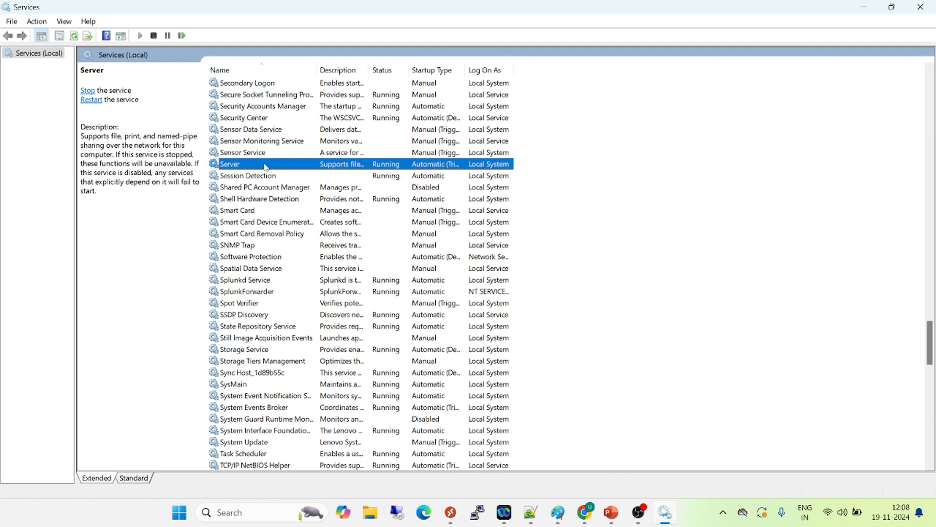
Check the Splunkd Service and SplunkForwarder entries in the list of Windows services
type("spl")
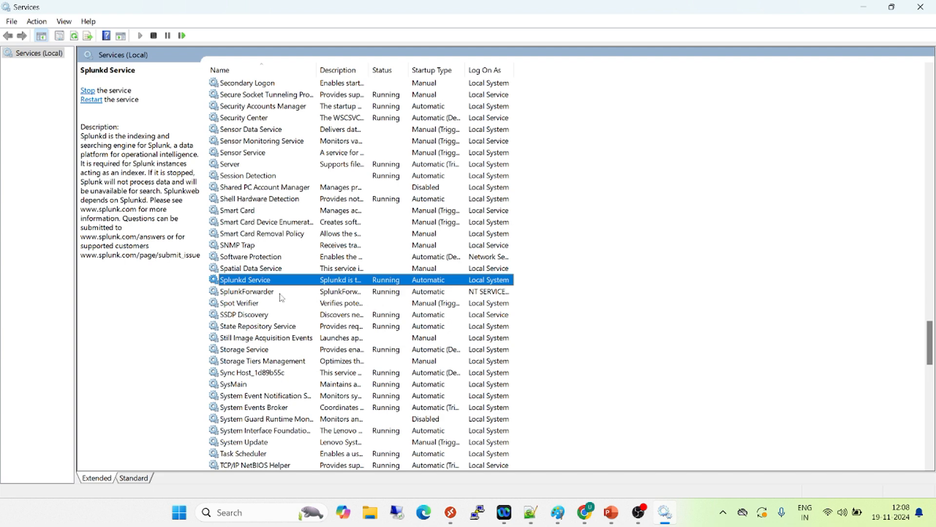
left_click(250, 294)
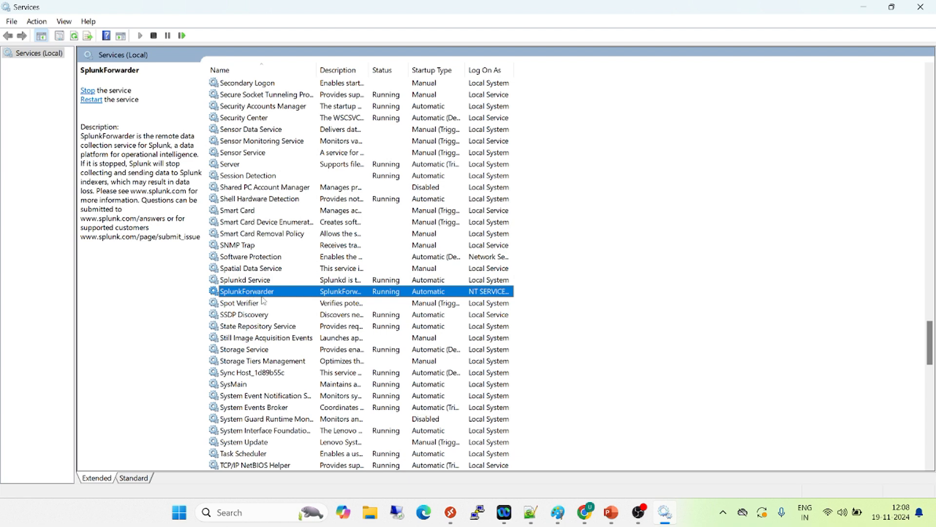
Switch to Splunk Enterprise in Chrome, open Forwarder management and read the page's introductory text
left_click(585, 517)
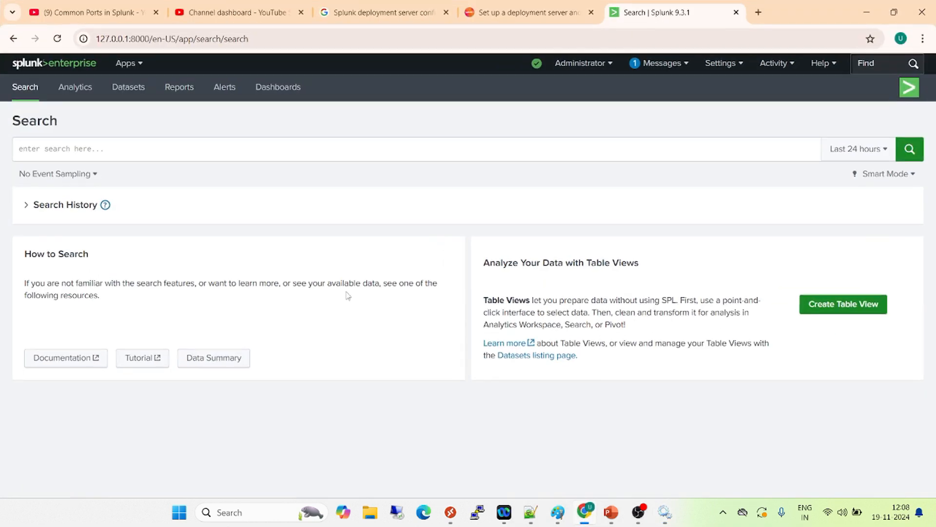
left_click(277, 39)
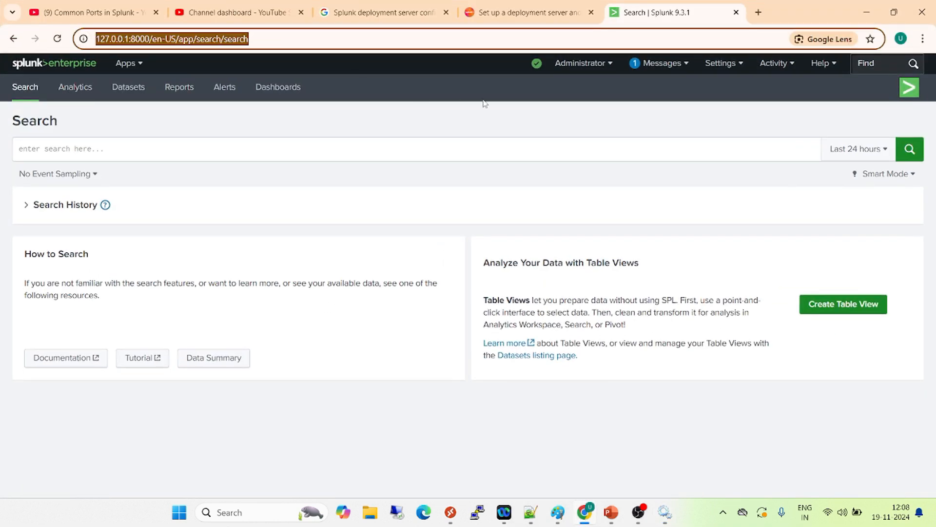
left_click(733, 64)
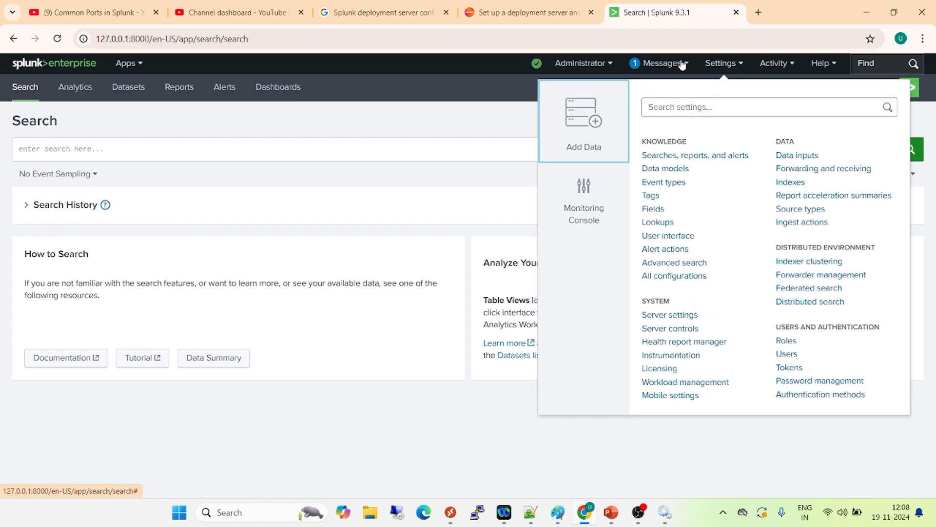
left_click(805, 275)
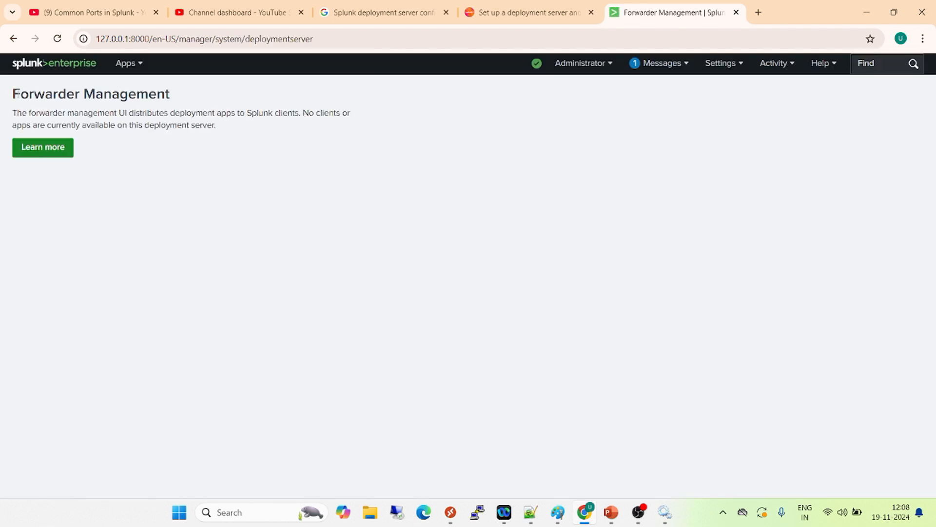
left_click_drag(13, 92, 224, 129)
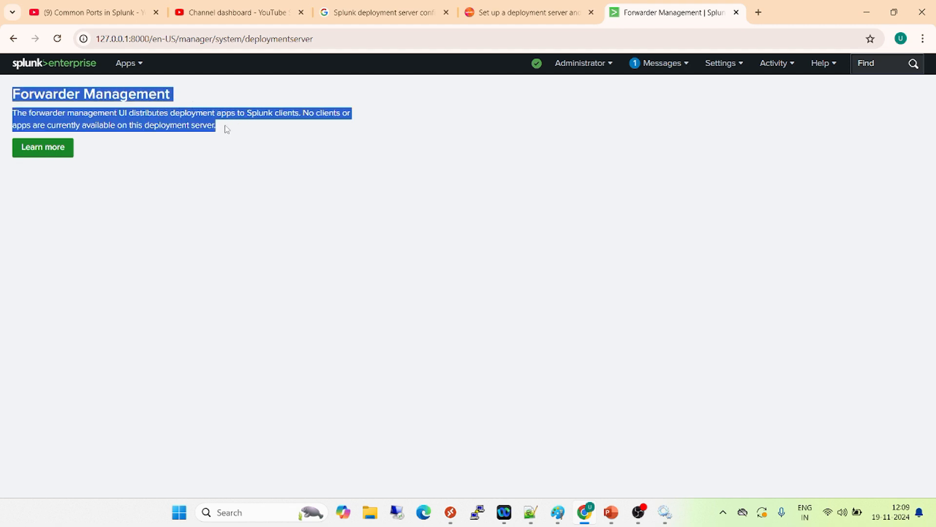
left_click(305, 161)
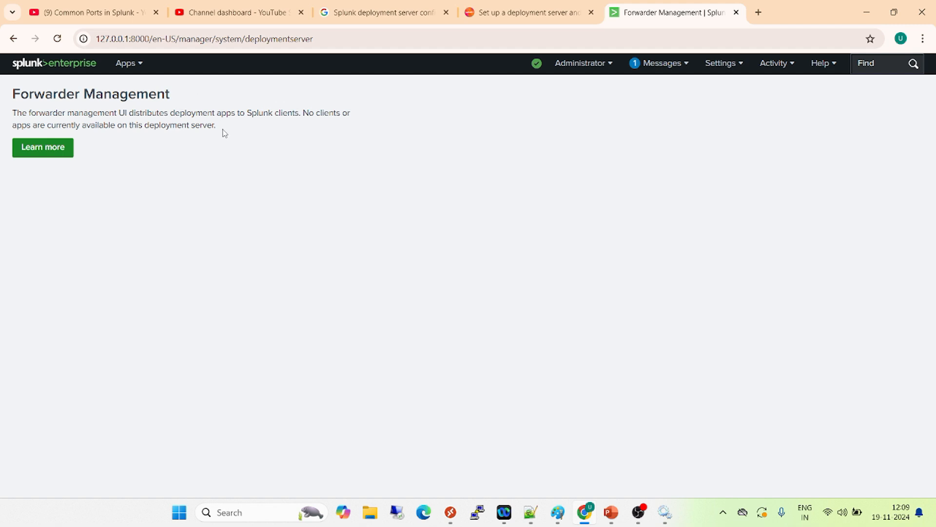
left_click_drag(228, 130, 7, 95)
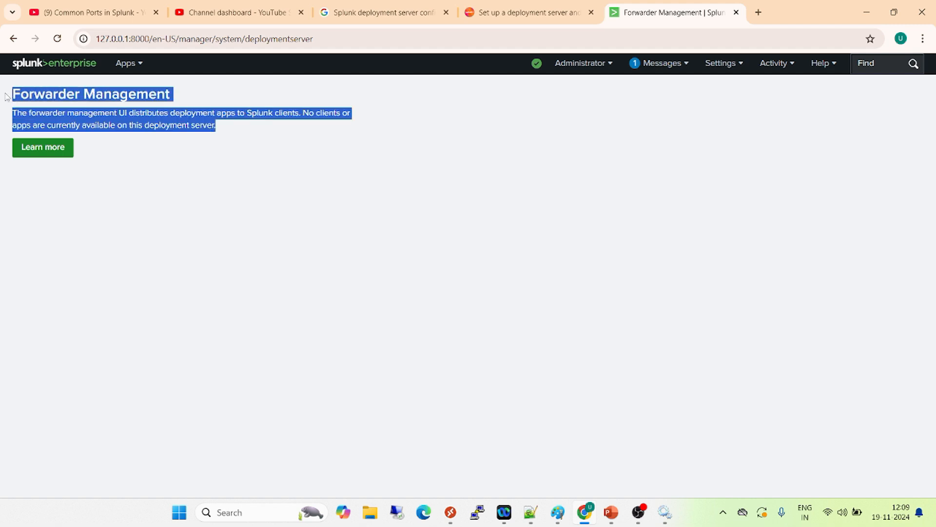
Switch to File Explorer and open the folder C:\Program Files\Splunk\etc\deployment-apps
left_click(371, 512)
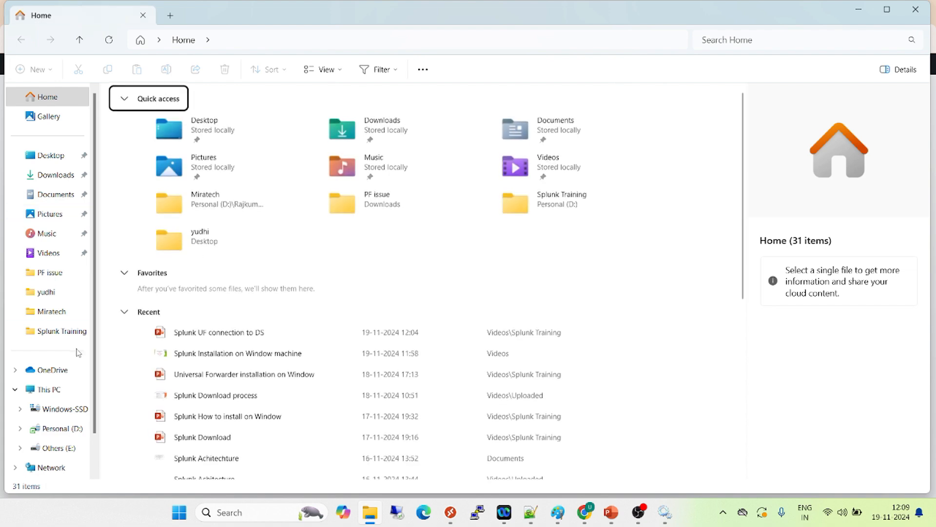
left_click(64, 408)
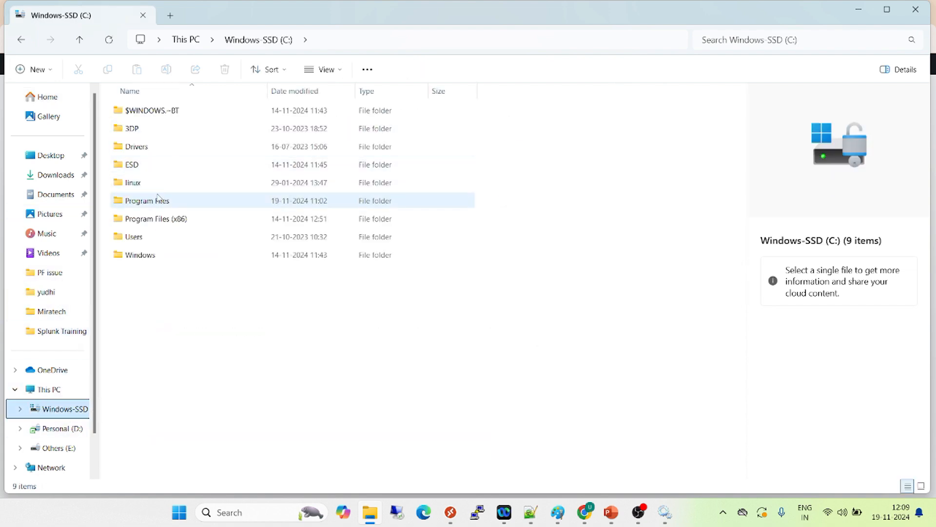
double_click(153, 206)
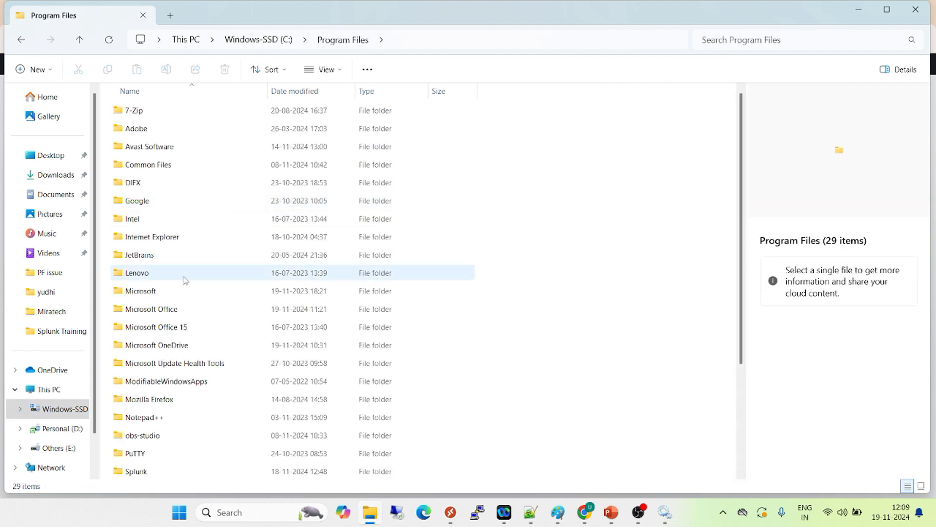
left_click(145, 475)
double_click(145, 475)
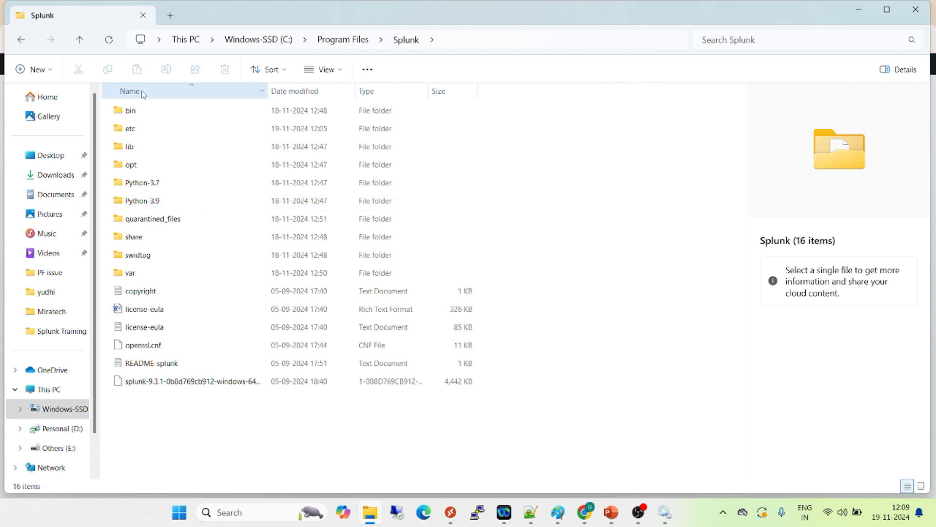
left_click(130, 135)
double_click(130, 134)
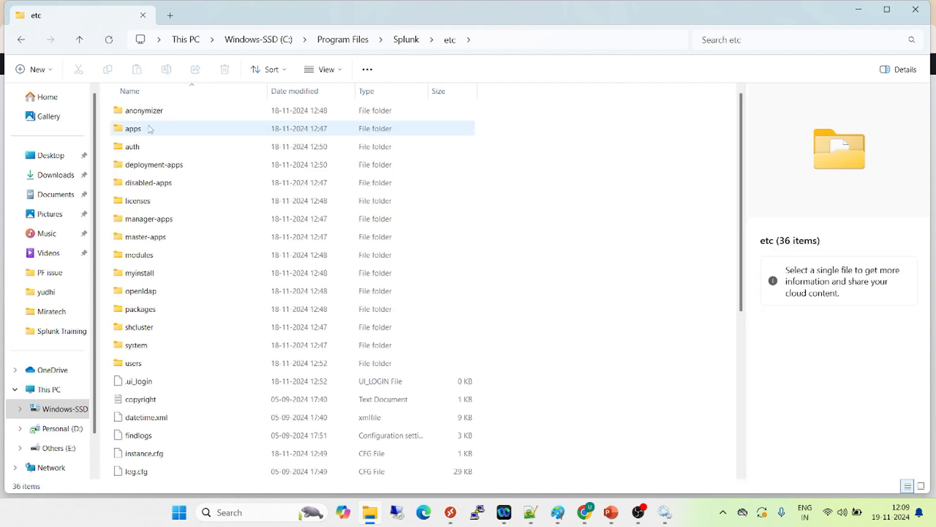
left_click(155, 168)
double_click(155, 168)
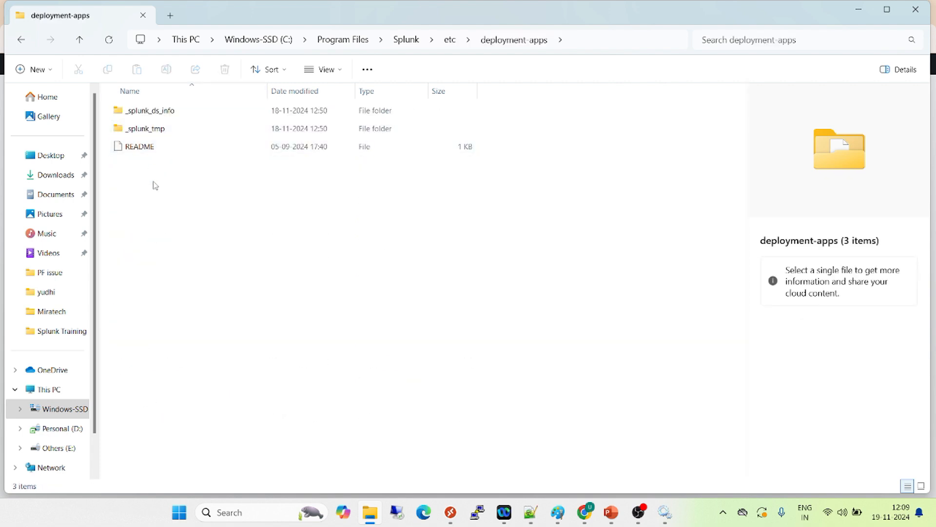
Create a folder named "test App" in deployment-apps, granting the administrator permission it requires
right_click(164, 235)
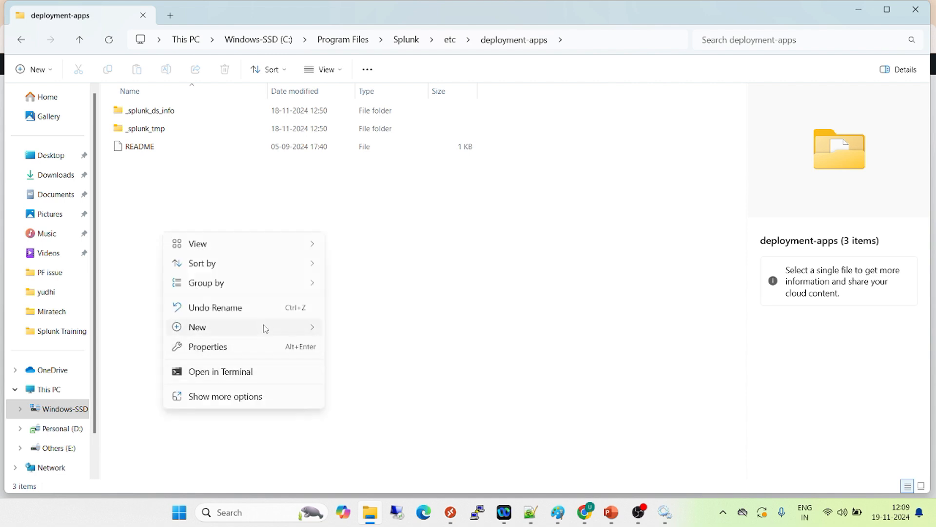
mouse_move(266, 328)
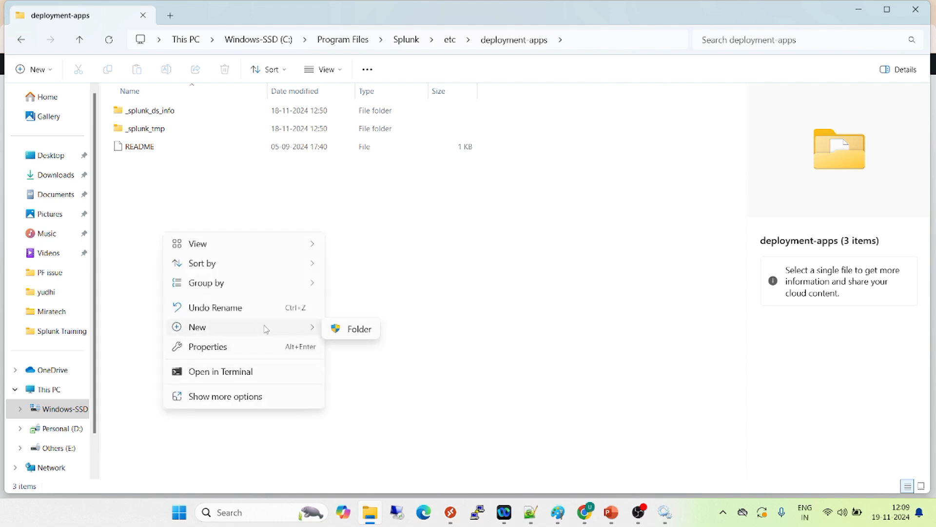
left_click(357, 330)
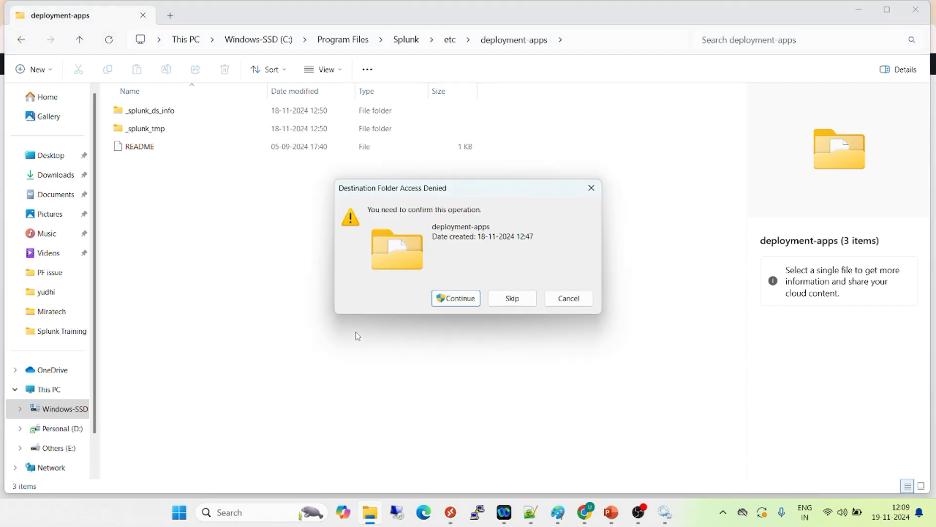
left_click(469, 299)
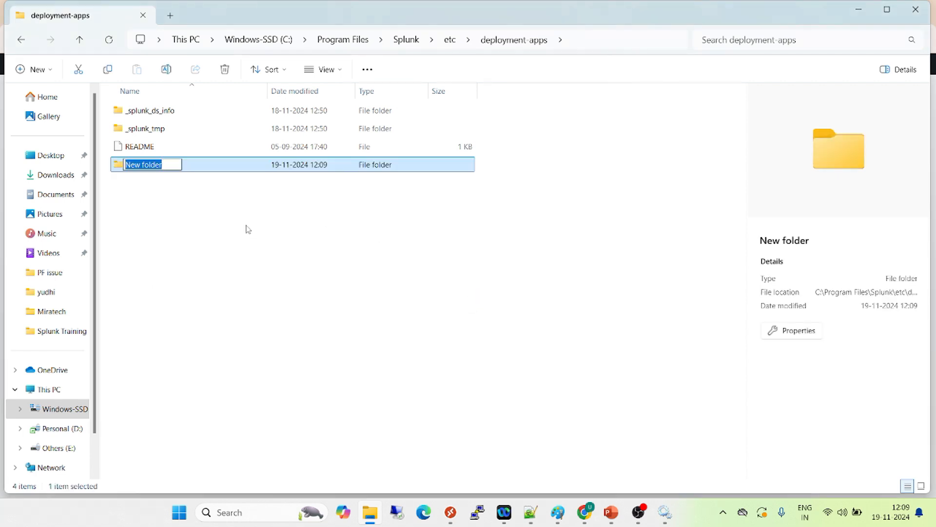
type("test App")
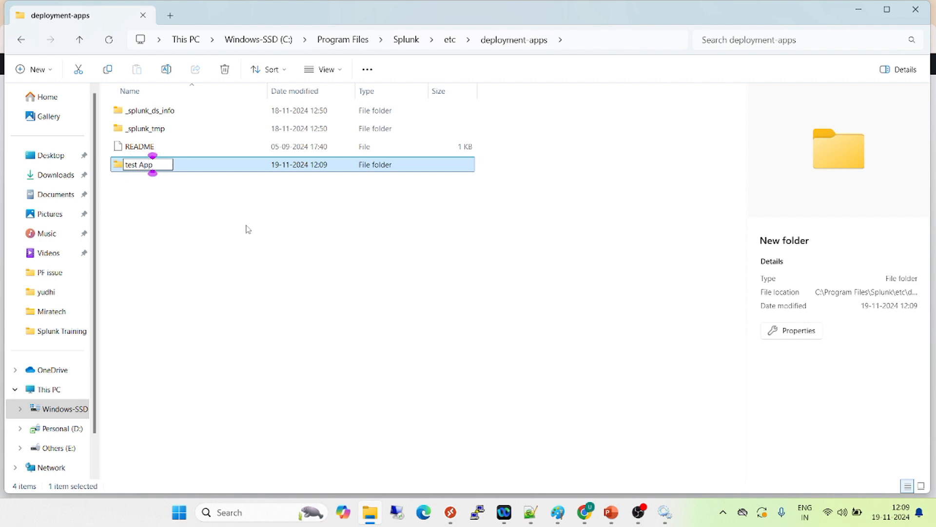
left_click(247, 234)
Create a subfolder named "local" inside the test App folder, granting the required administrator permission
double_click(152, 166)
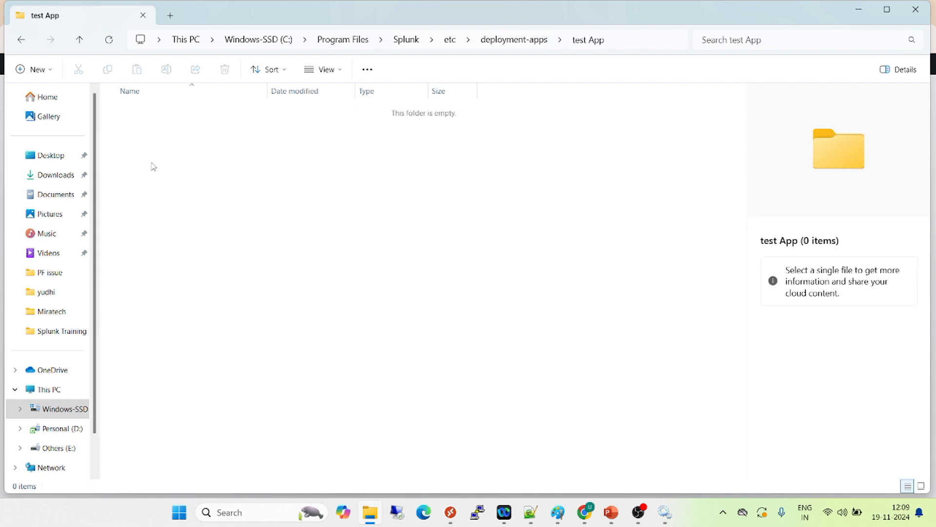
right_click(153, 166)
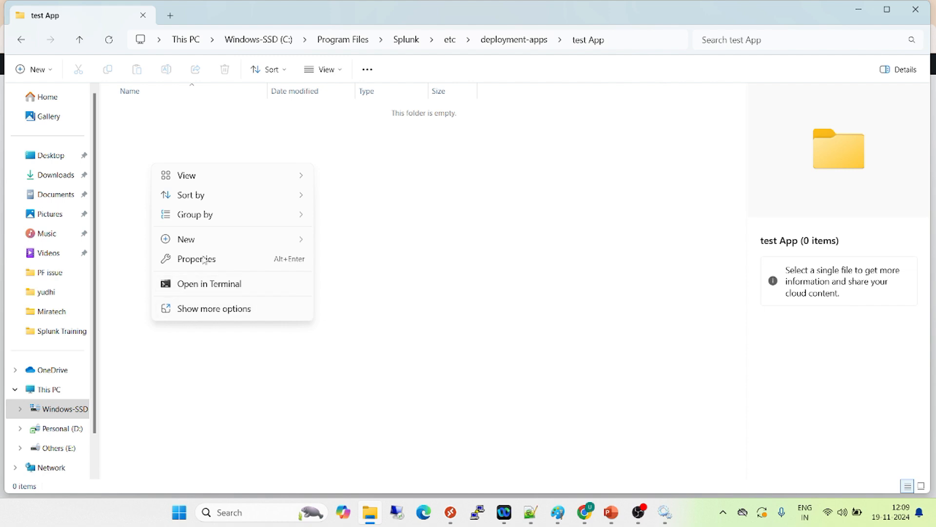
mouse_move(230, 244)
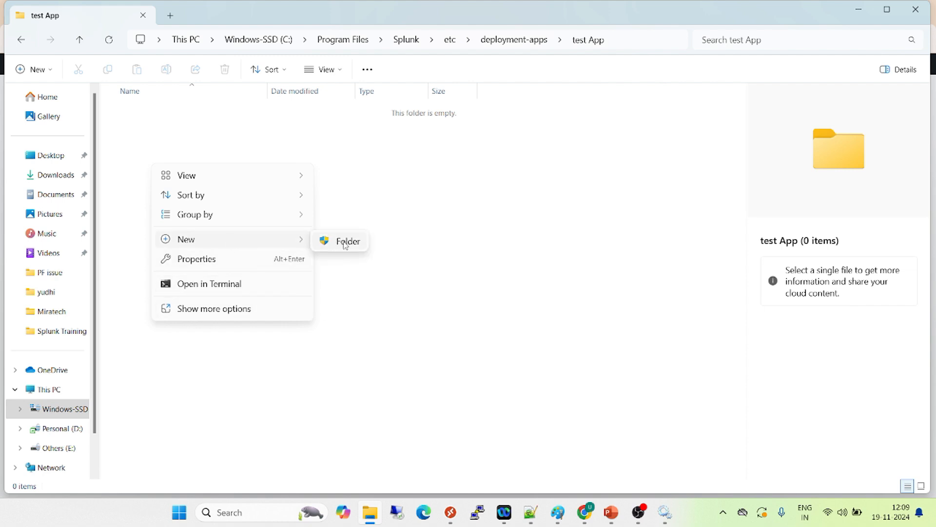
left_click(344, 244)
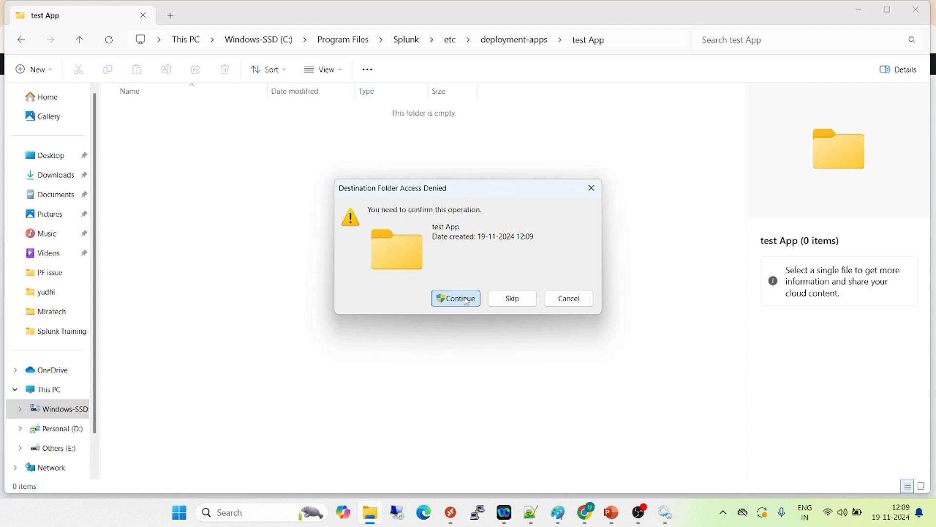
left_click(465, 300)
type("l")
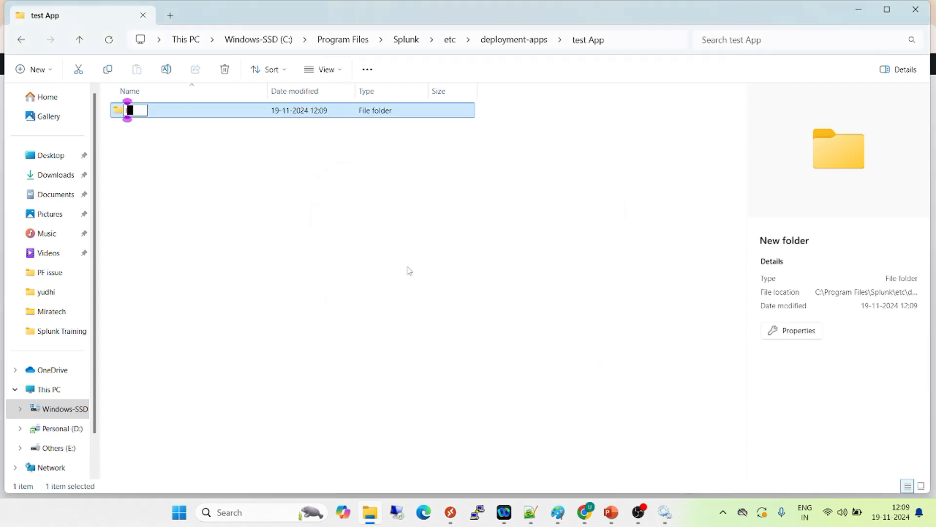
type("ocal")
key("Return")
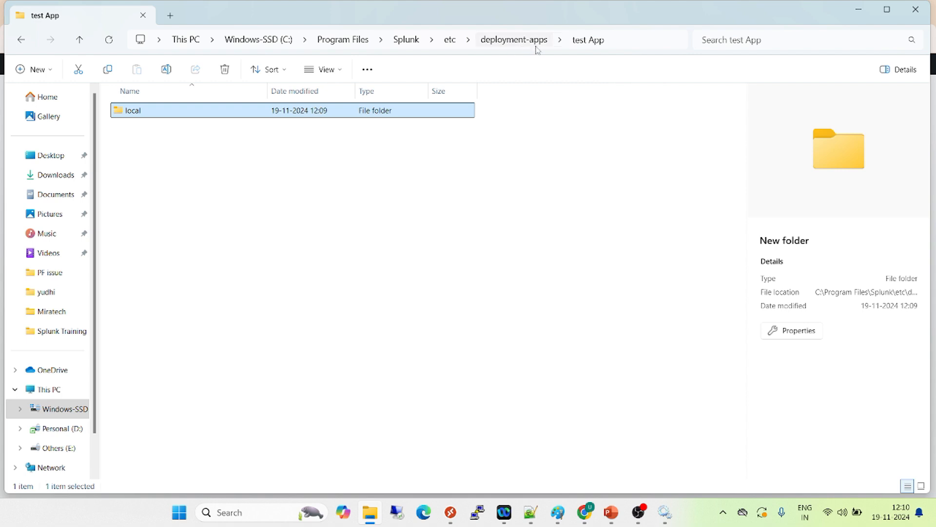
Switch back to Chrome and reload the Forwarder Management page to pick up the new deployment app
left_click(589, 519)
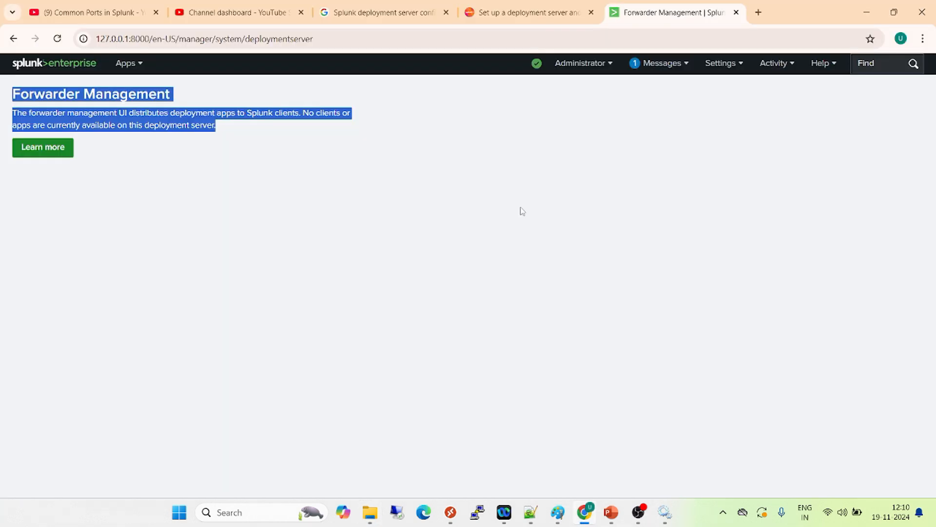
left_click(724, 68)
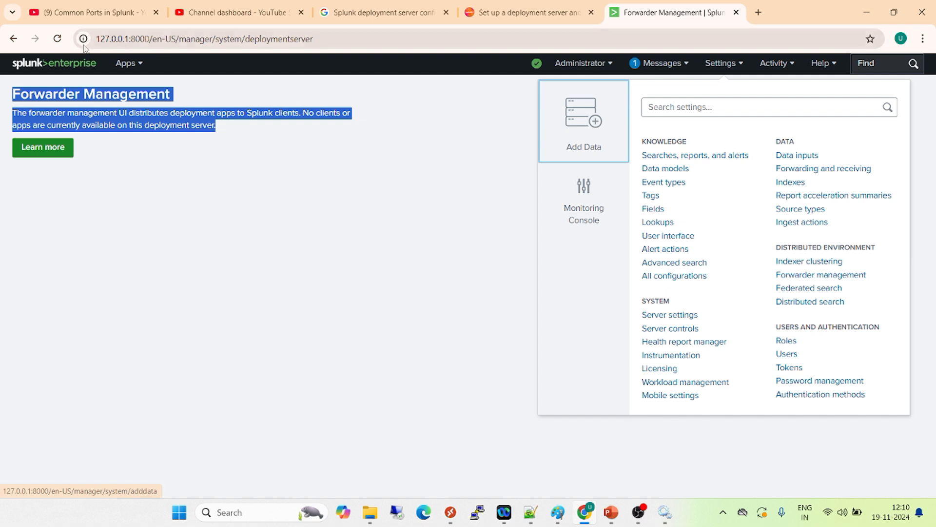
left_click(57, 38)
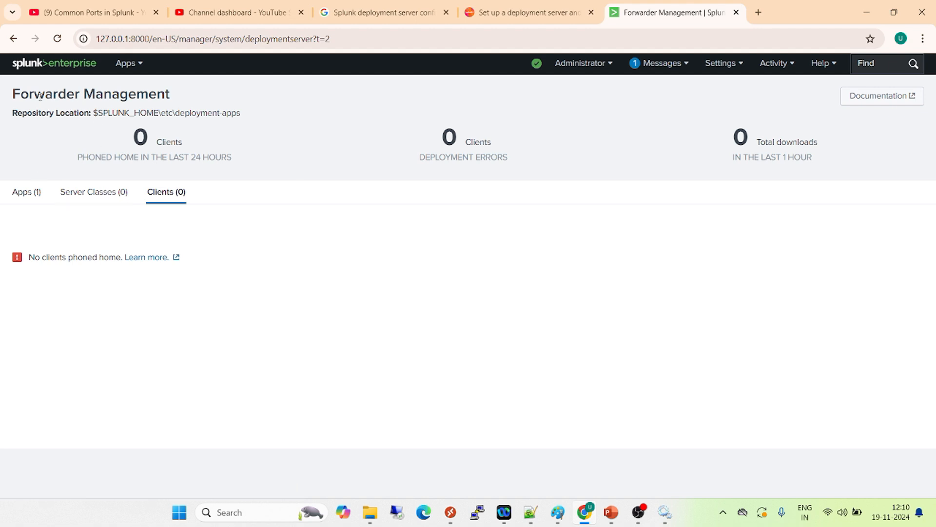
left_click_drag(16, 93, 172, 92)
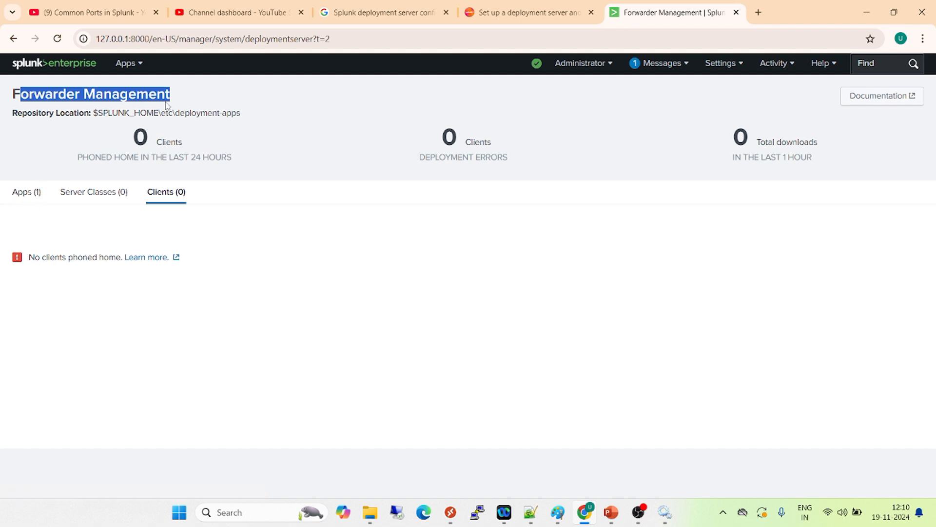
View the deployment apps in Forwarder Management, reopen the page from the settings and check the test App entry
left_click(29, 201)
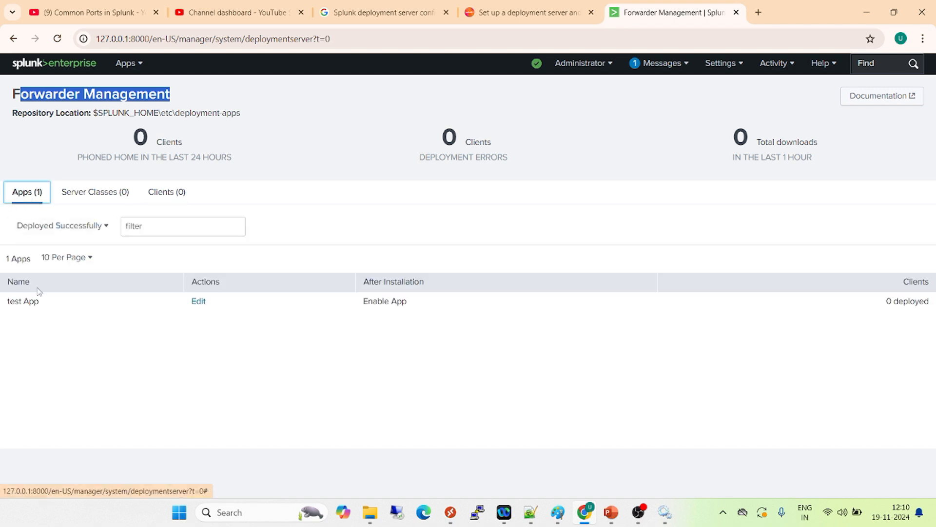
left_click_drag(50, 302, 6, 301)
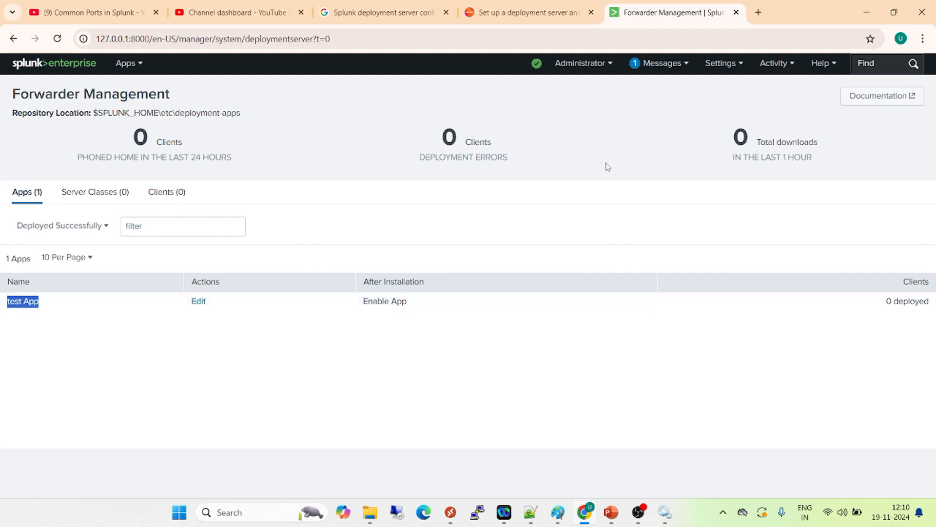
left_click(728, 64)
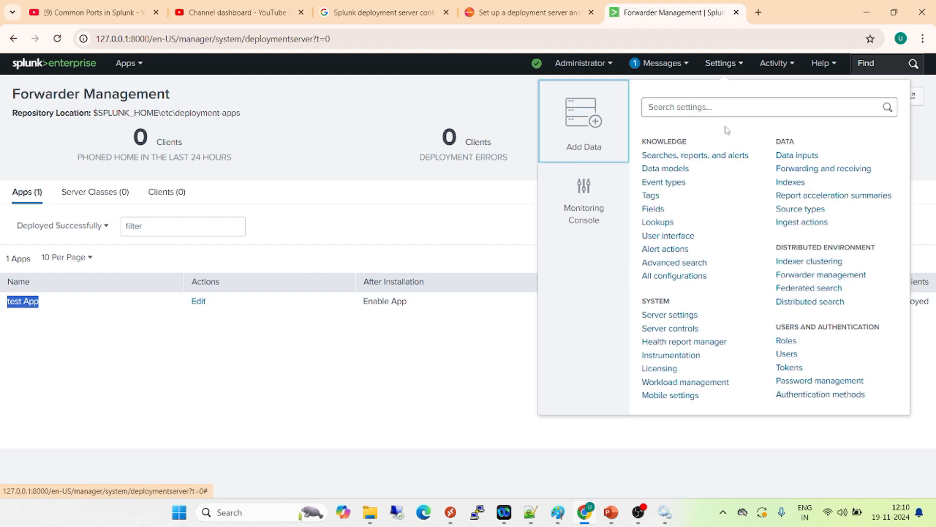
left_click(812, 280)
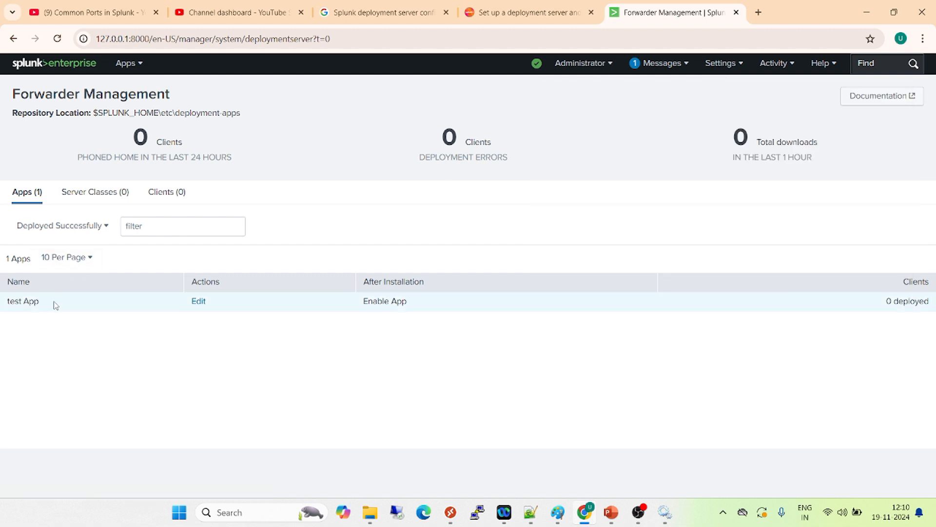
left_click_drag(54, 307, 2, 301)
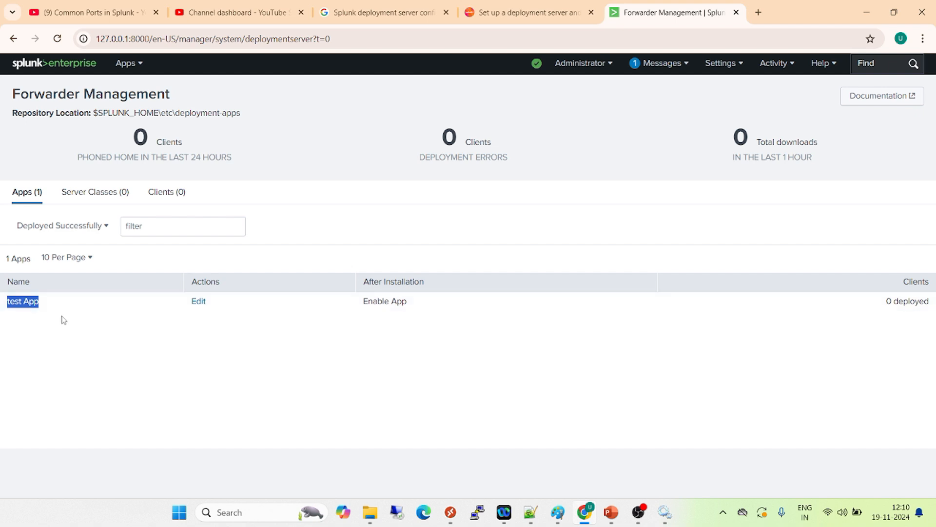
Switch to Notepad++ and review the deployment-client stanza, its targetUri host and the splunk set deploy-poll and restart commands
left_click_drag(32, 94, 278, 121)
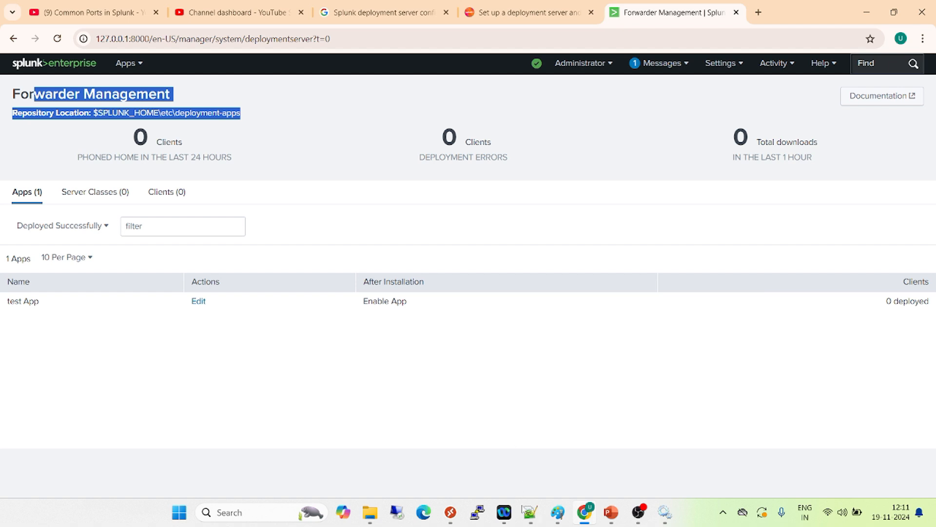
left_click(531, 512)
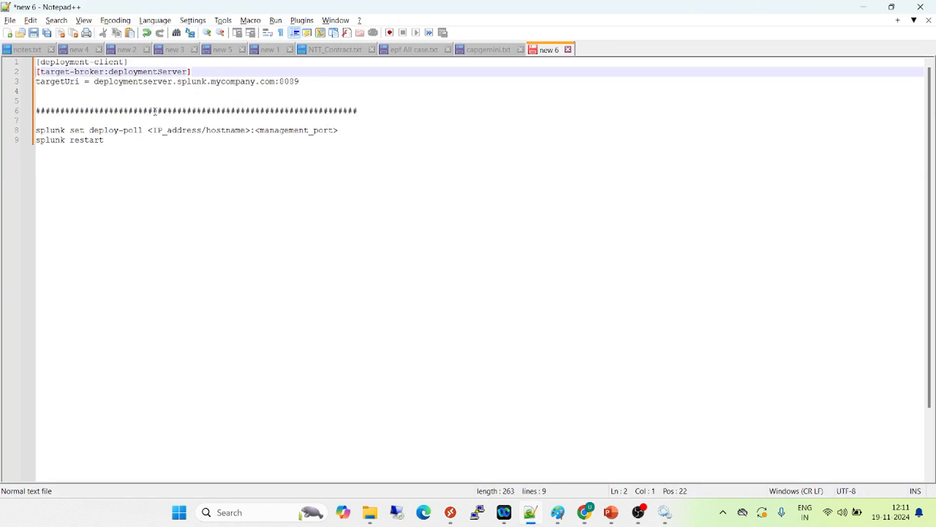
left_click_drag(307, 78, 36, 61)
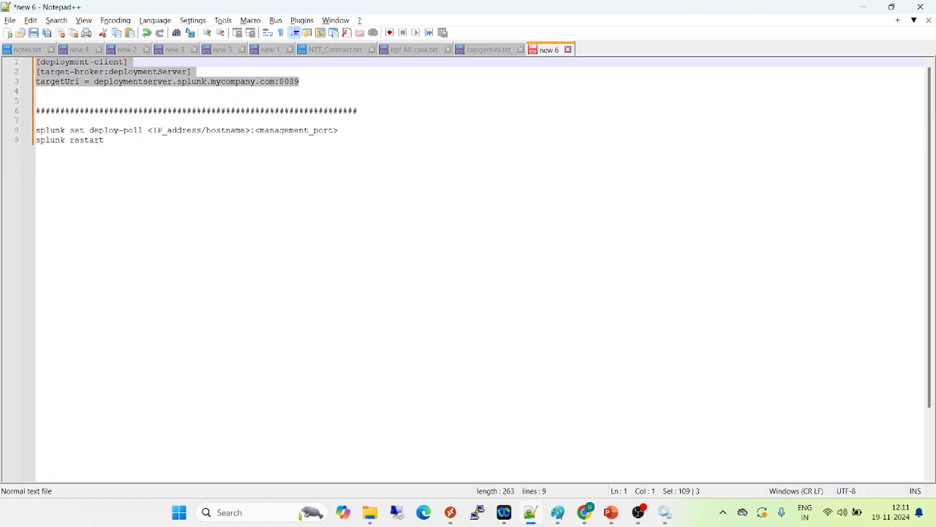
left_click(123, 74)
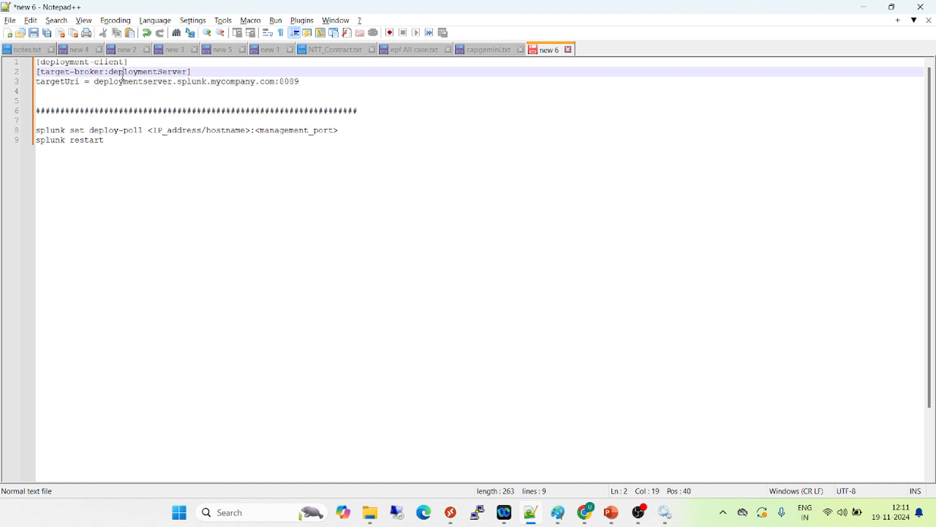
double_click(140, 72)
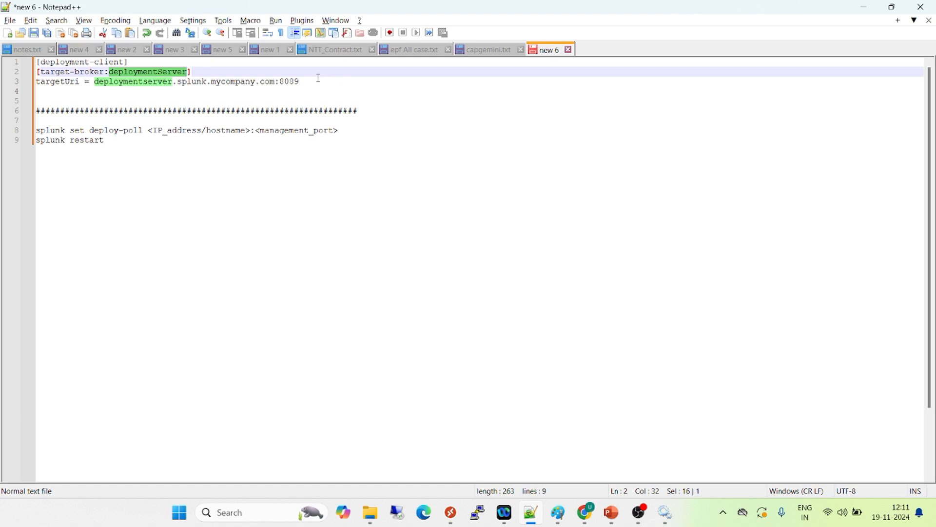
left_click_drag(318, 78, 29, 59)
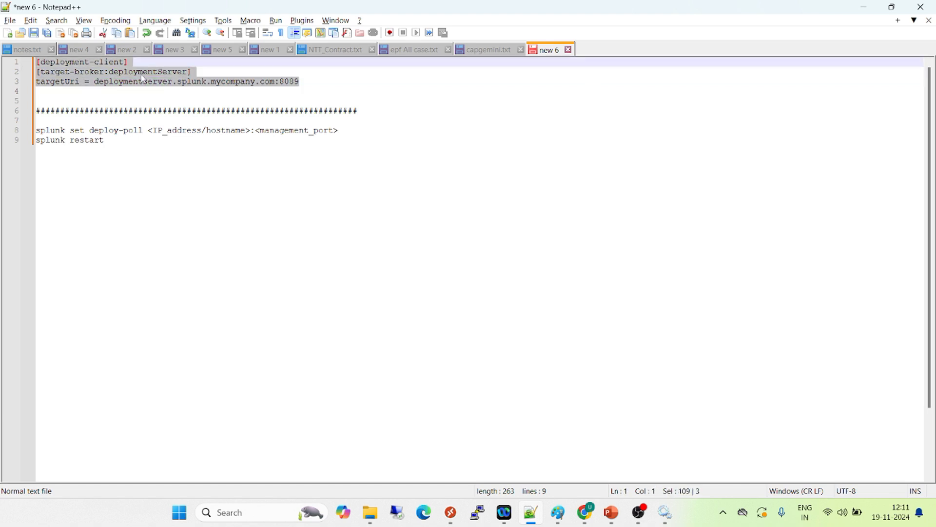
left_click(116, 71)
left_click_drag(116, 139, 26, 126)
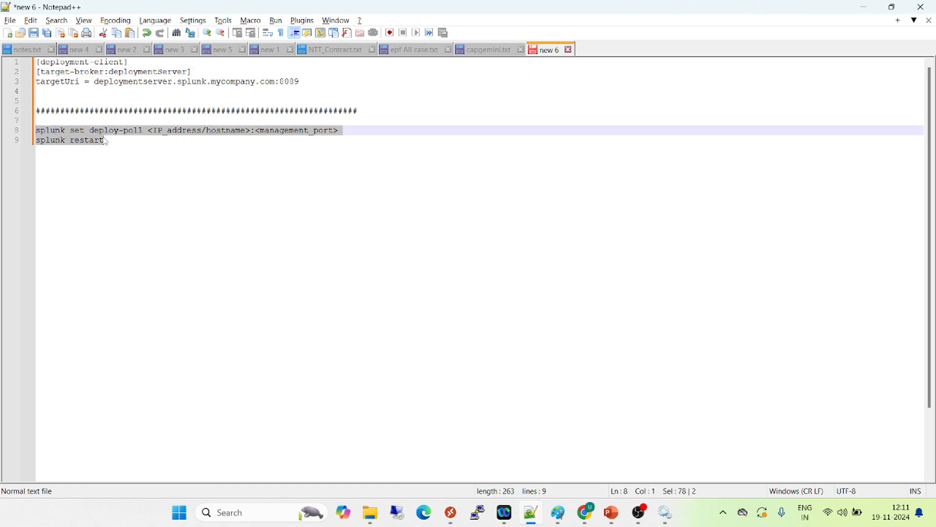
left_click(117, 140)
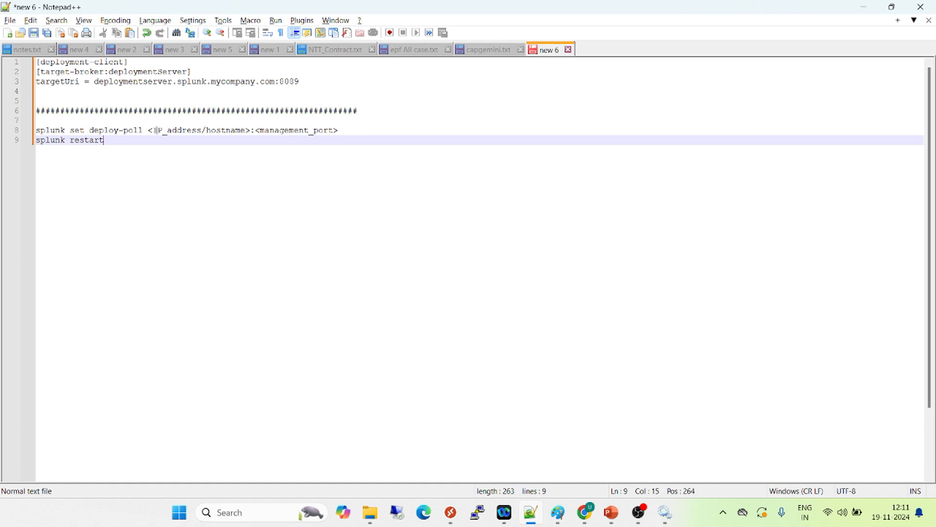
left_click_drag(150, 130, 250, 128)
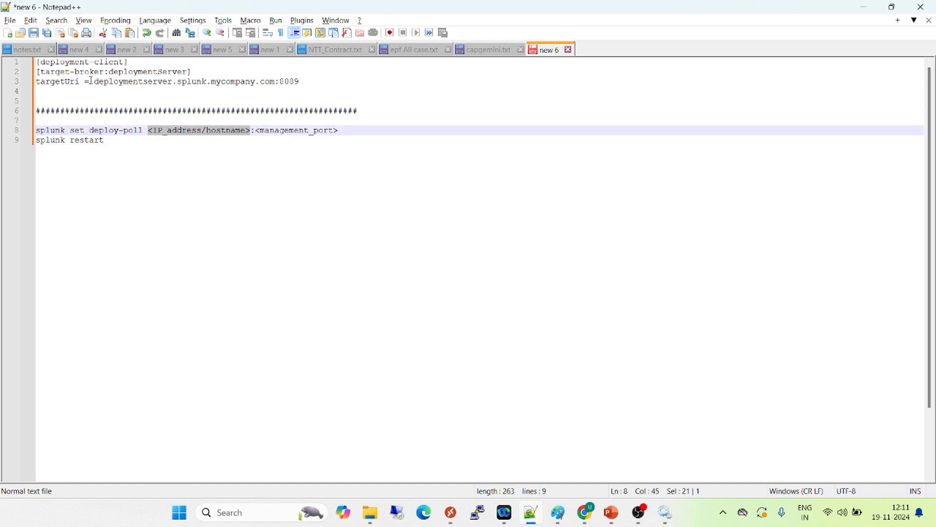
left_click_drag(94, 81, 275, 80)
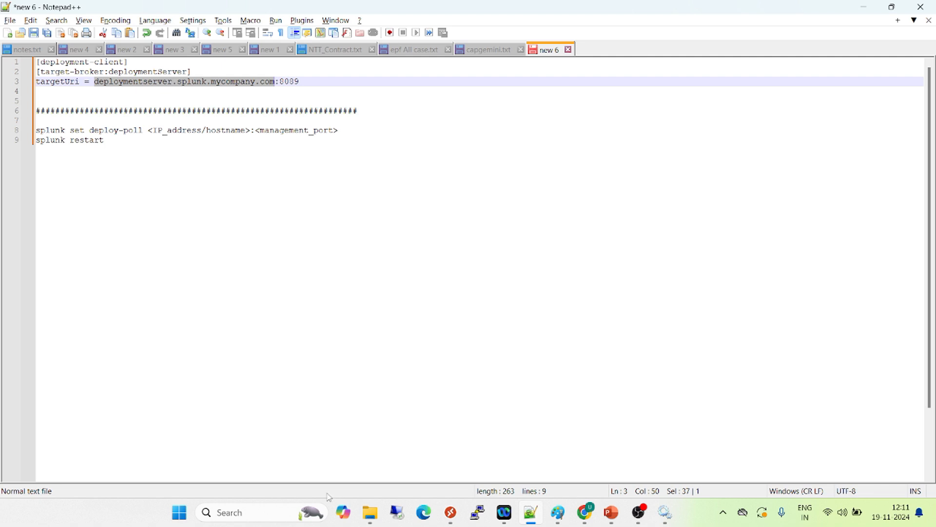
Open a Command Prompt and run hostname to look up this machine's host name
left_click(258, 512)
type("cmd")
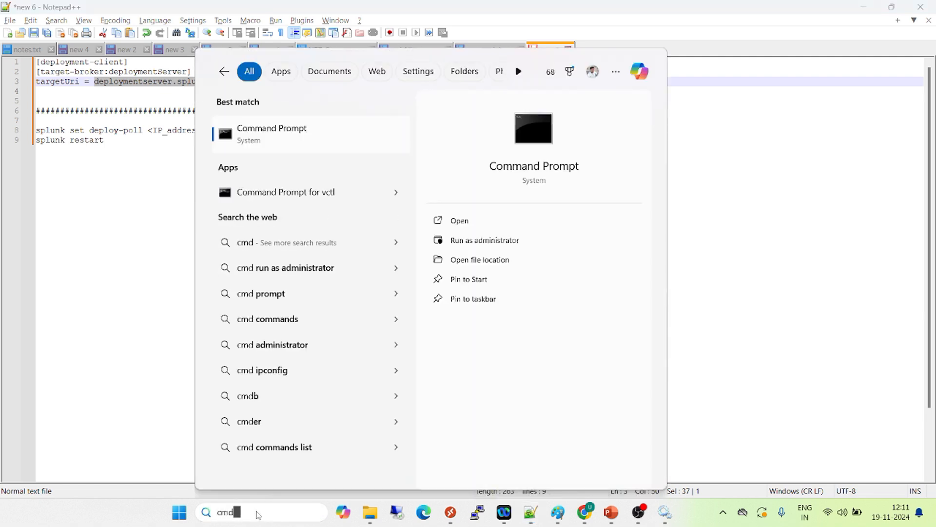
left_click(288, 135)
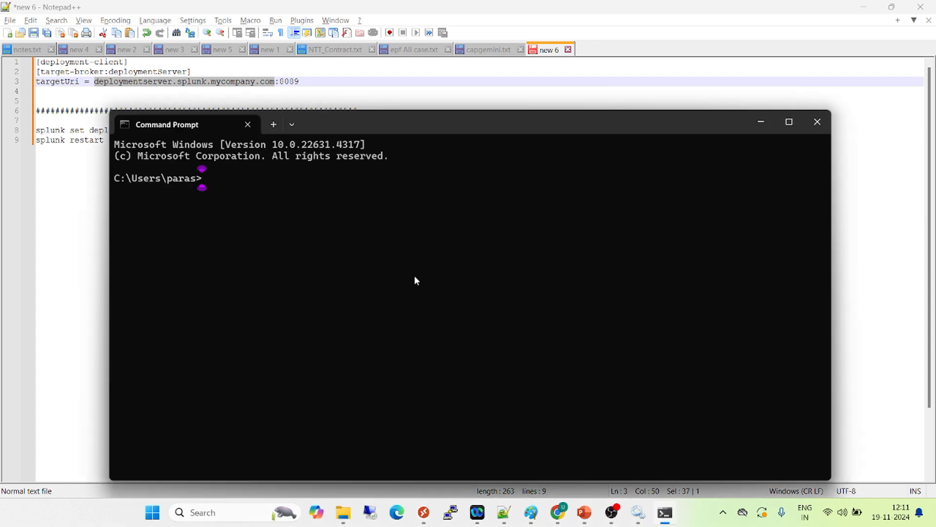
type("hostnameer")
key("Return")
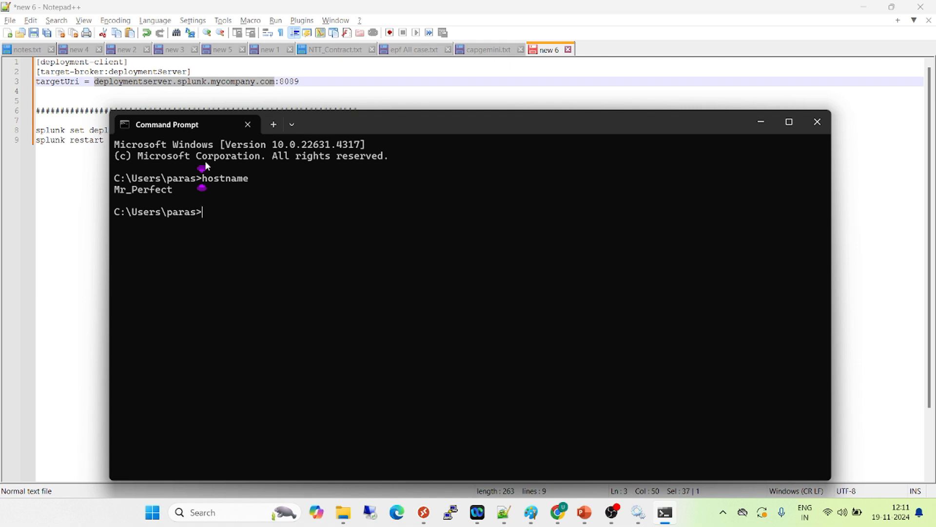
Copy the host name Mr_Perfect from the Command Prompt and replace the server address in targetUri with it, keeping port 8089
double_click(153, 194)
key("ctrl+c")
key("ctrl+v")
left_click_drag(73, 122, 92, 81)
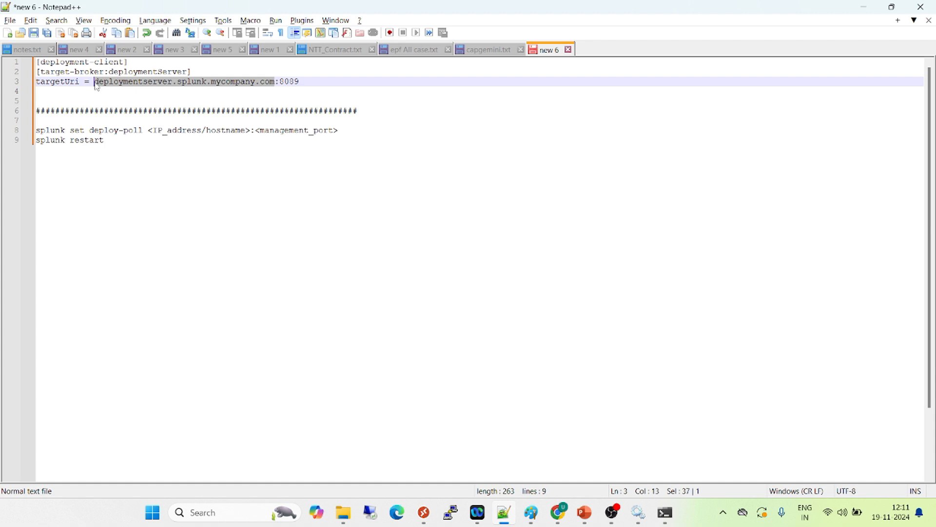
key("ctrl+v")
left_click(159, 81)
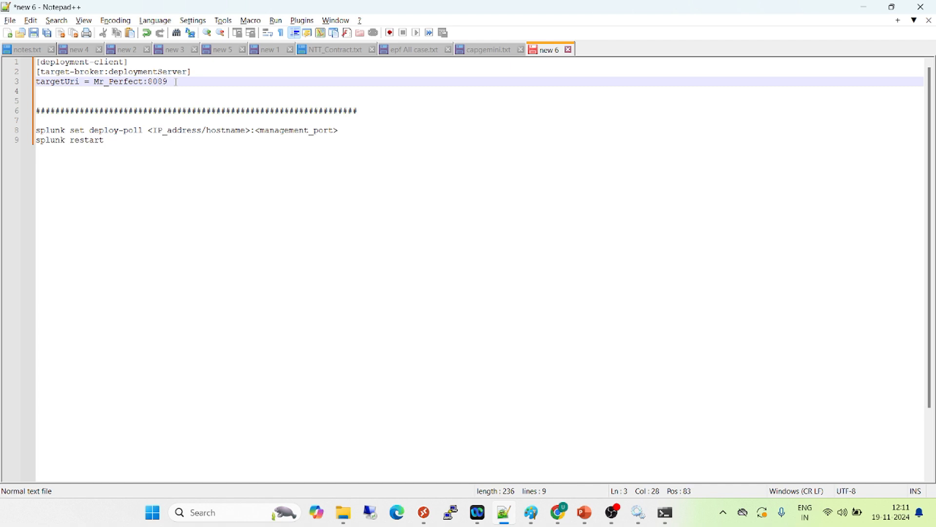
key("ctrl+shift+Home")
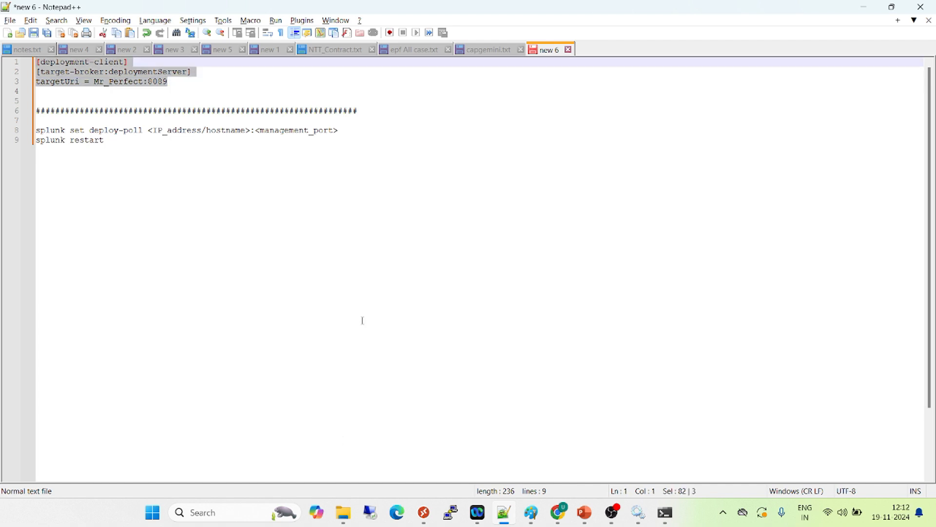
Switch to File Explorer and open the local folder under Program Files\SplunkUniversalForwarder\etc\system
left_click(351, 516)
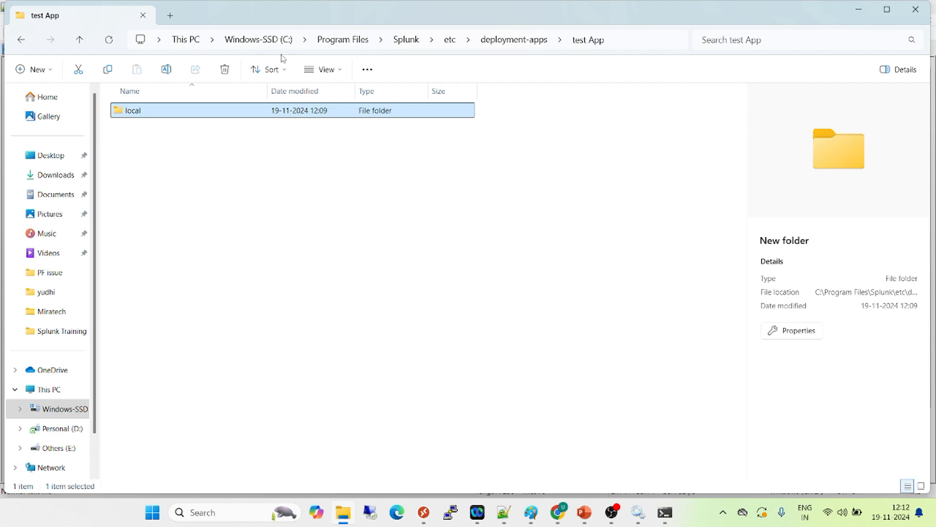
left_click(406, 42)
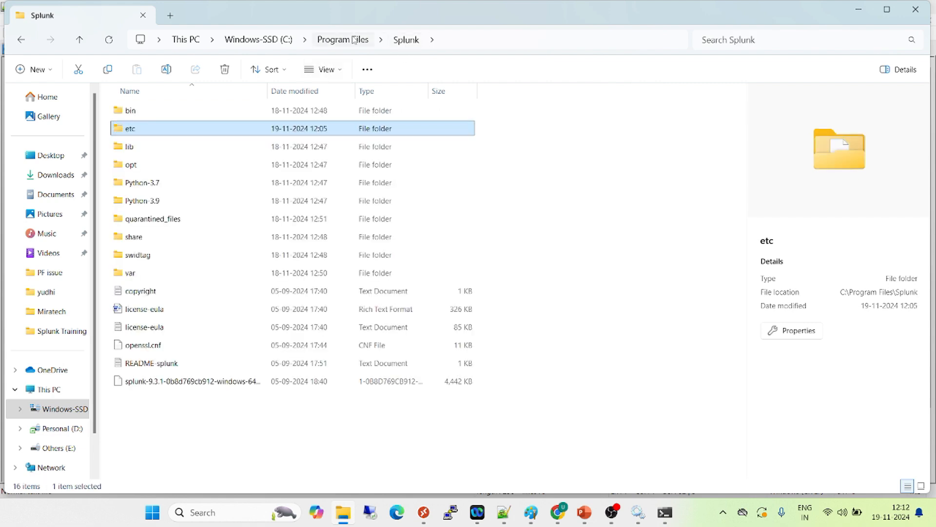
left_click(343, 40)
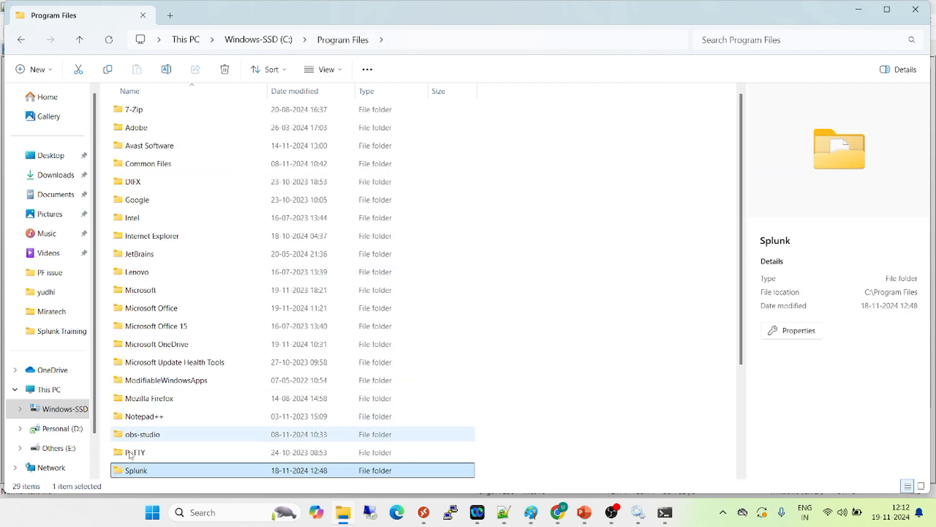
key("Down")
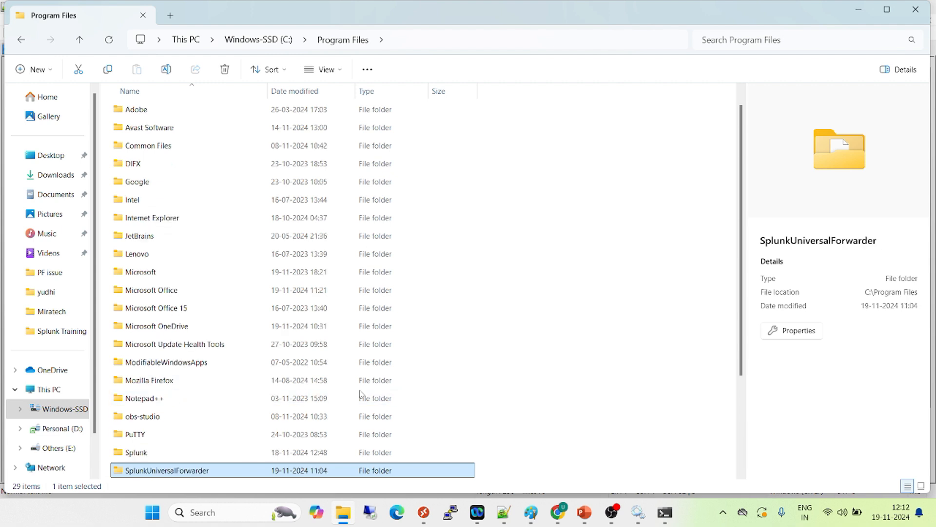
key("Return")
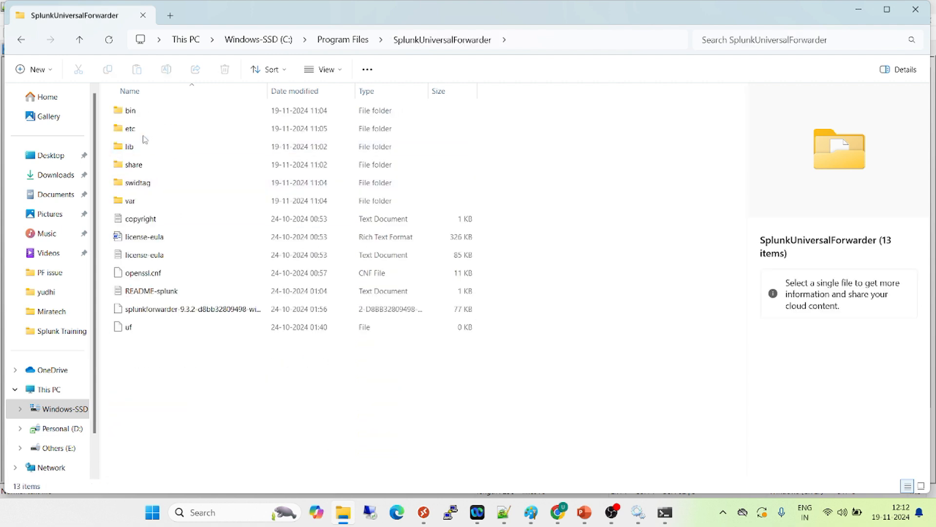
double_click(142, 136)
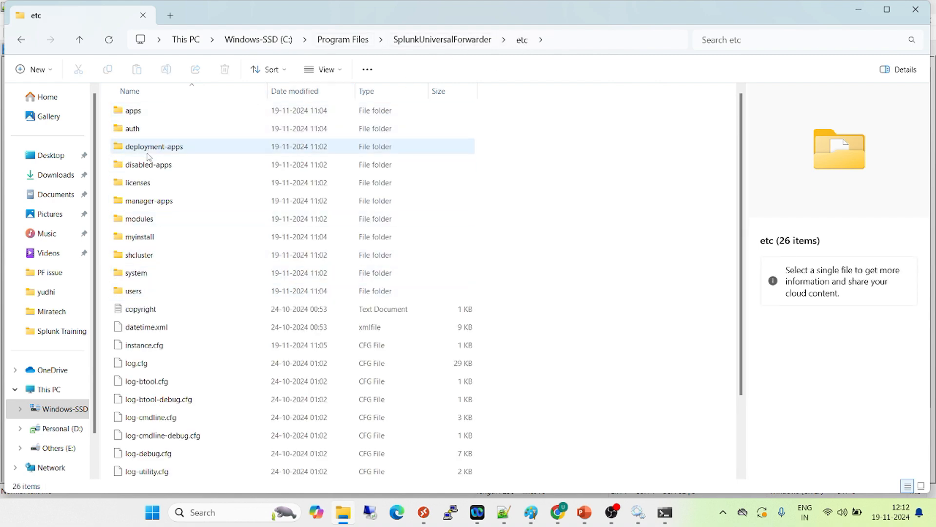
double_click(142, 272)
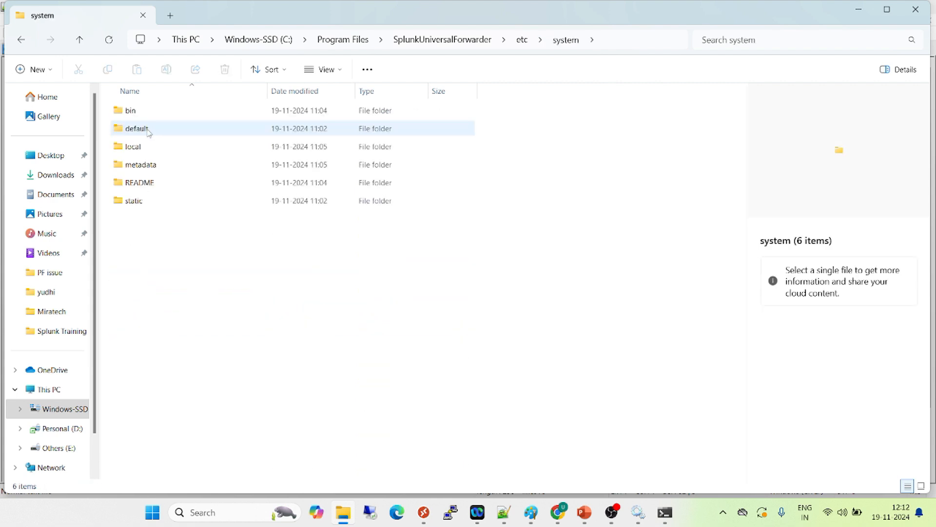
left_click(143, 151)
double_click(142, 151)
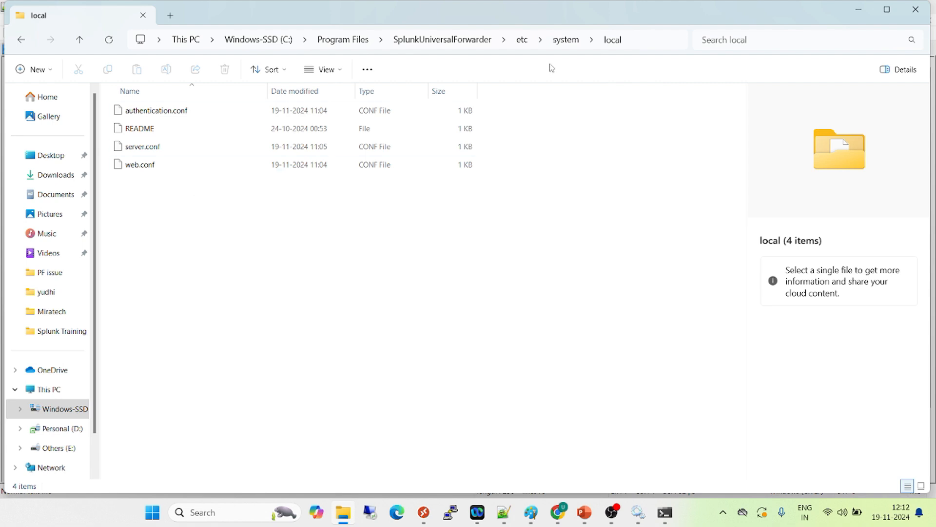
Look through the configuration files in the forwarder's system default folder and return to the local folder
left_click(565, 42)
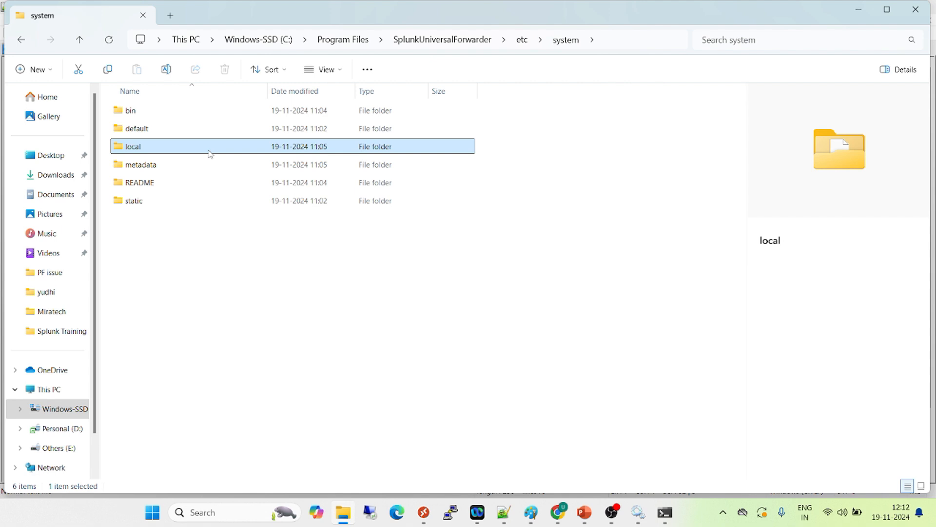
double_click(141, 131)
left_click(143, 183)
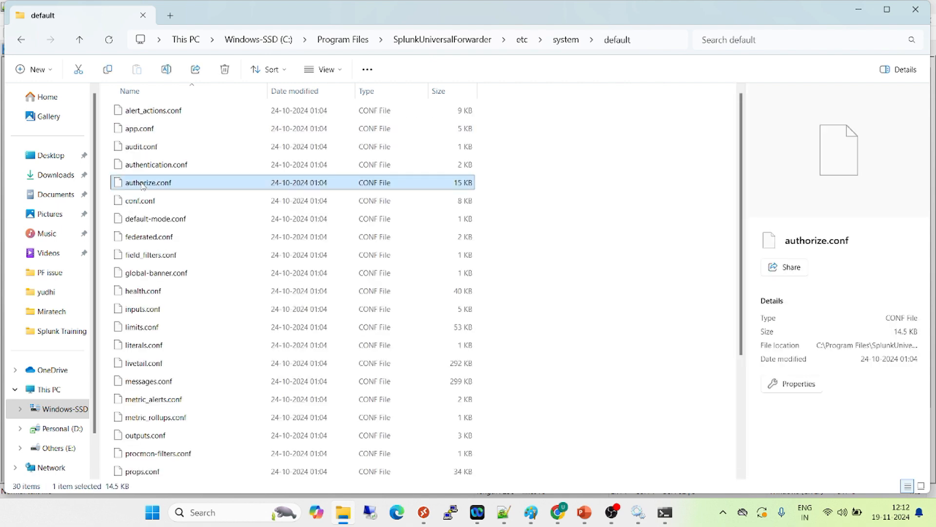
key("Down")
key("Down")
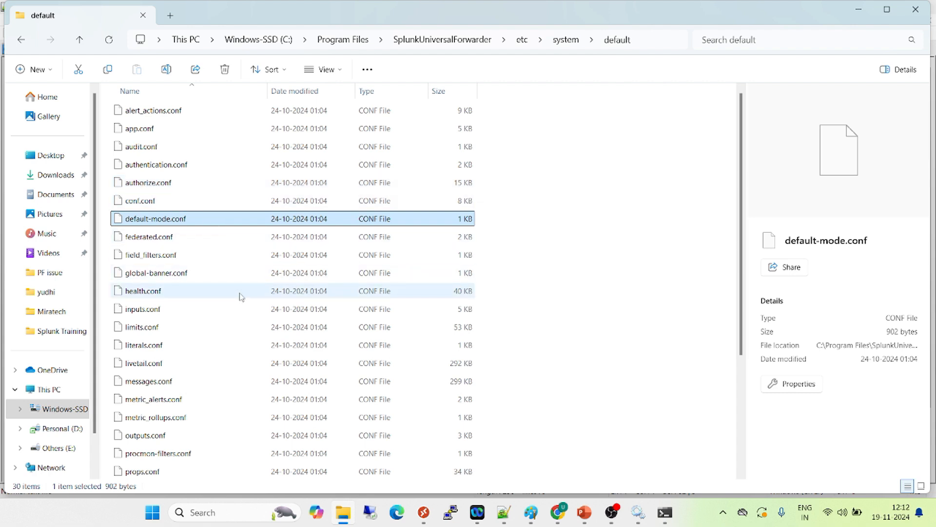
key("alt+Left")
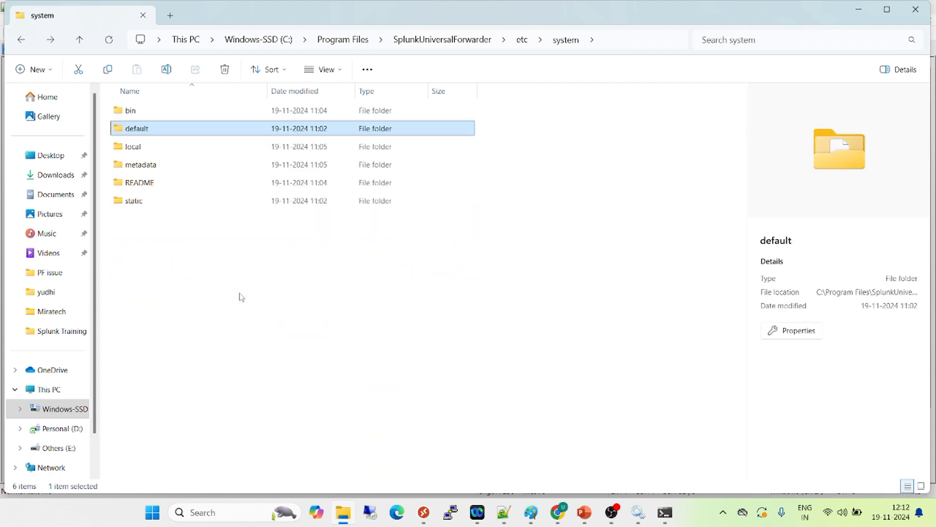
double_click(144, 149)
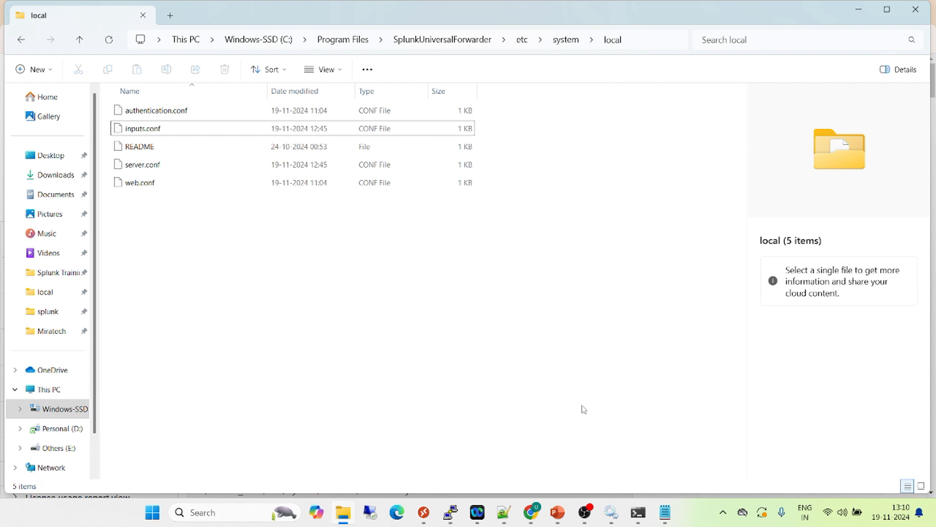
Switch to Notepad++ and review the deployment-client and target-broker stanzas and the file name deploymentclient.conf
mouse_move(504, 511)
left_click(457, 406)
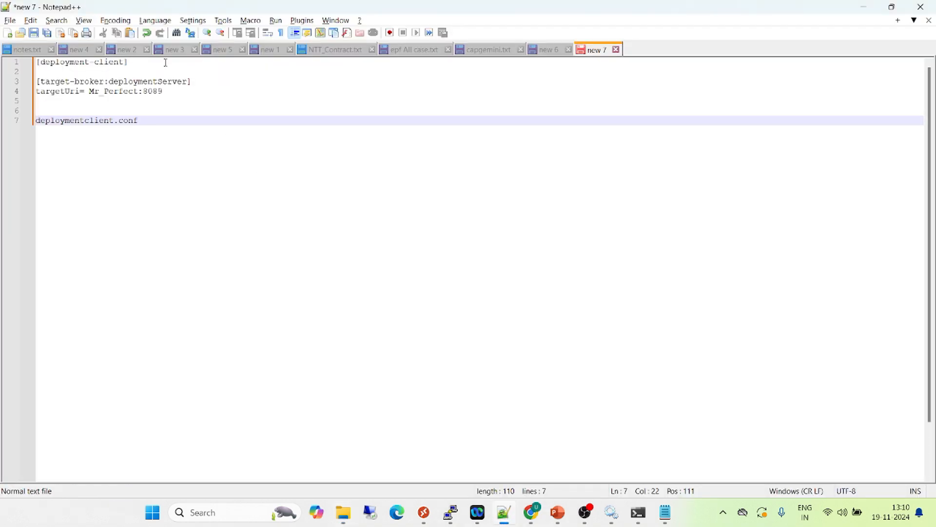
left_click_drag(180, 88, 36, 62)
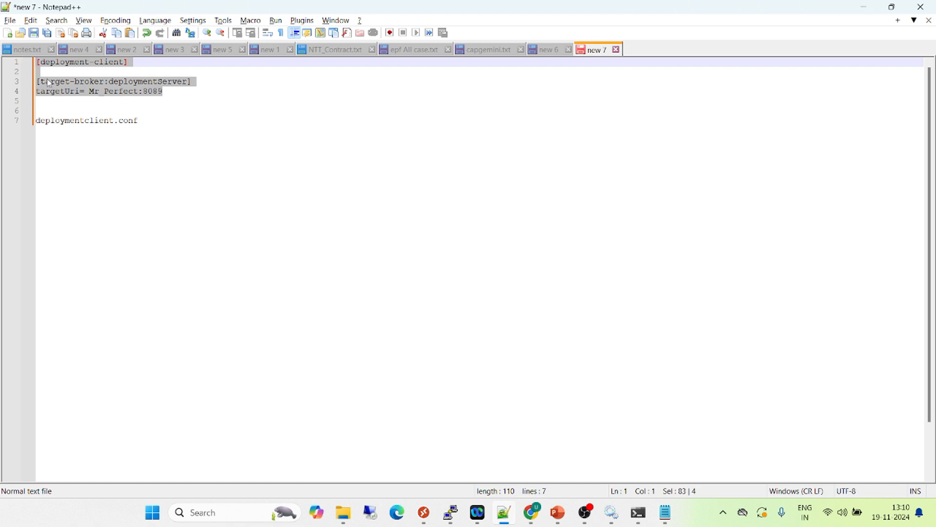
left_click(173, 93)
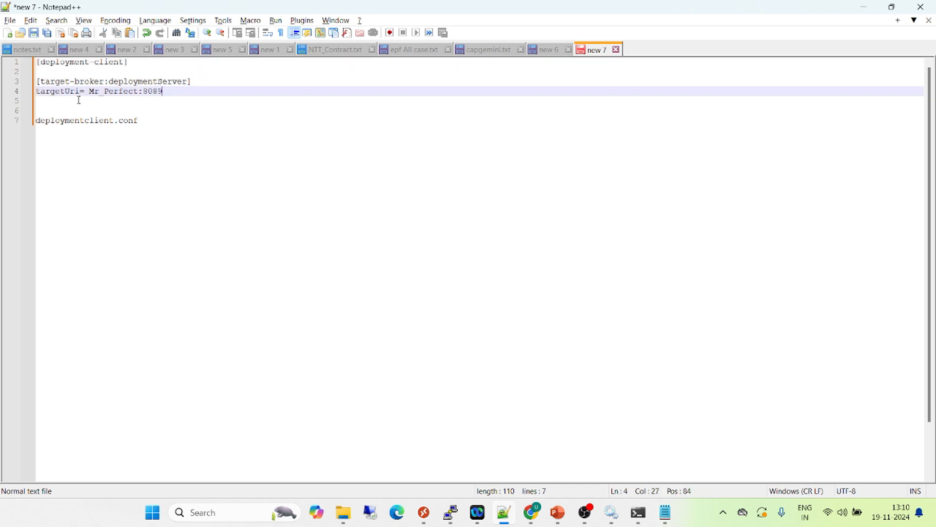
double_click(76, 122)
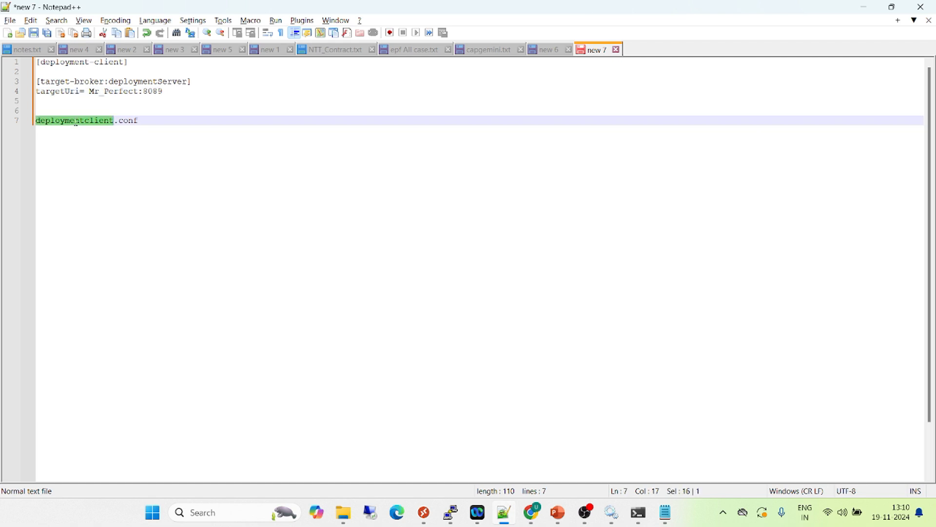
left_click(127, 121)
double_click(128, 121)
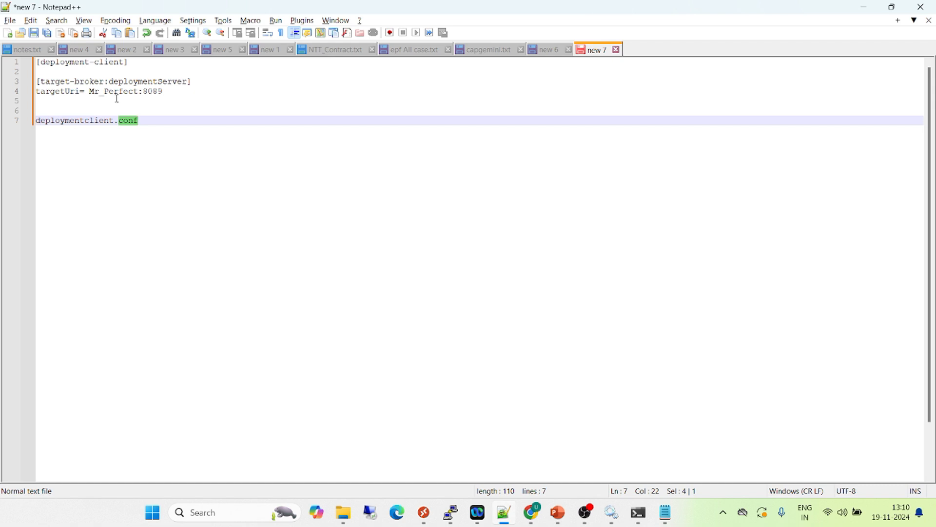
left_click_drag(201, 81, 36, 62)
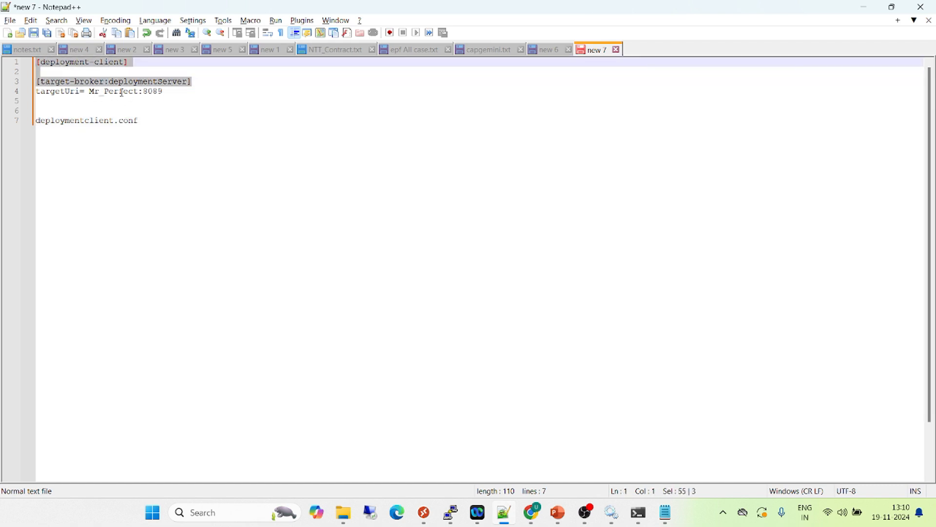
Compare the host name in the targetUri line with the hostname command's output in Command Prompt, returning to Notepad++
double_click(115, 92)
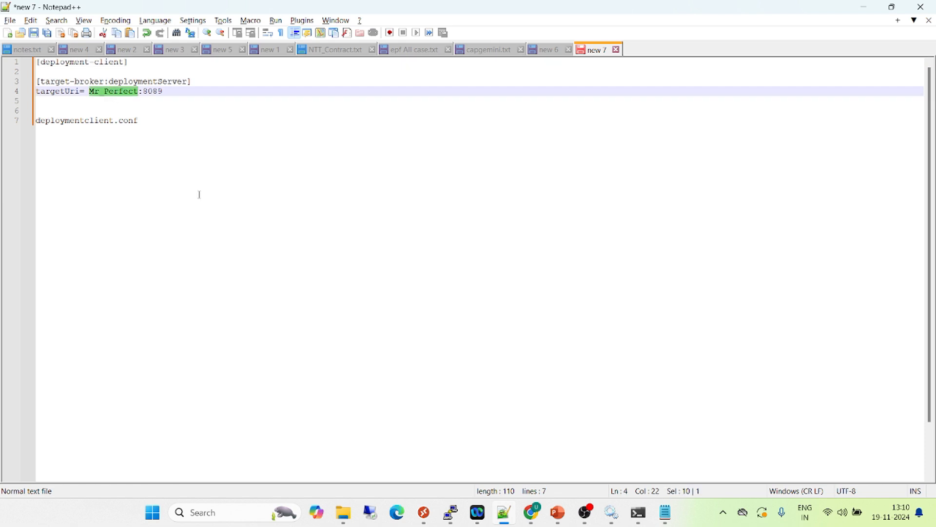
left_click(638, 512)
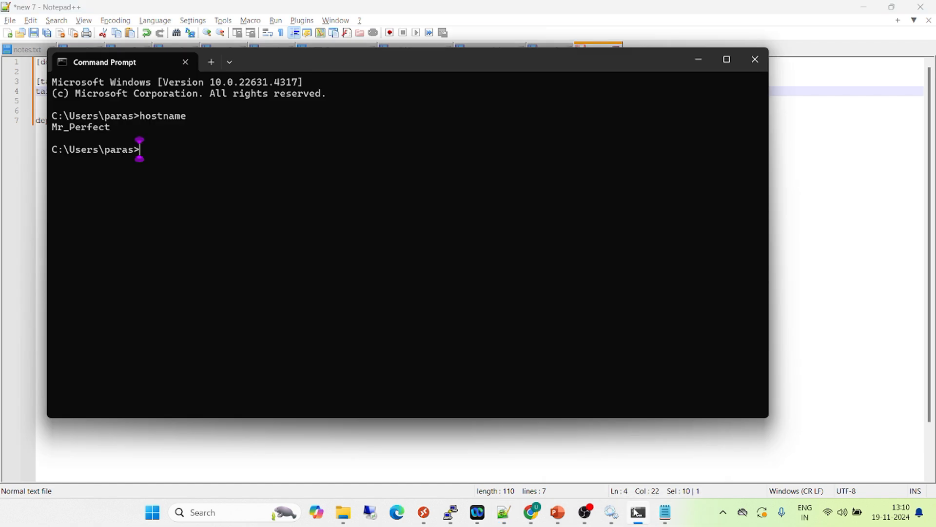
double_click(173, 119)
double_click(96, 130)
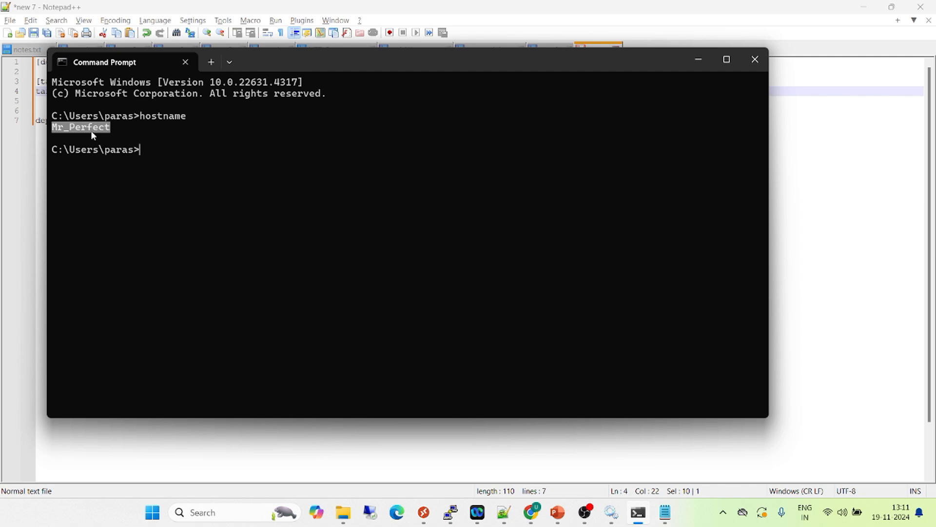
double_click(160, 119)
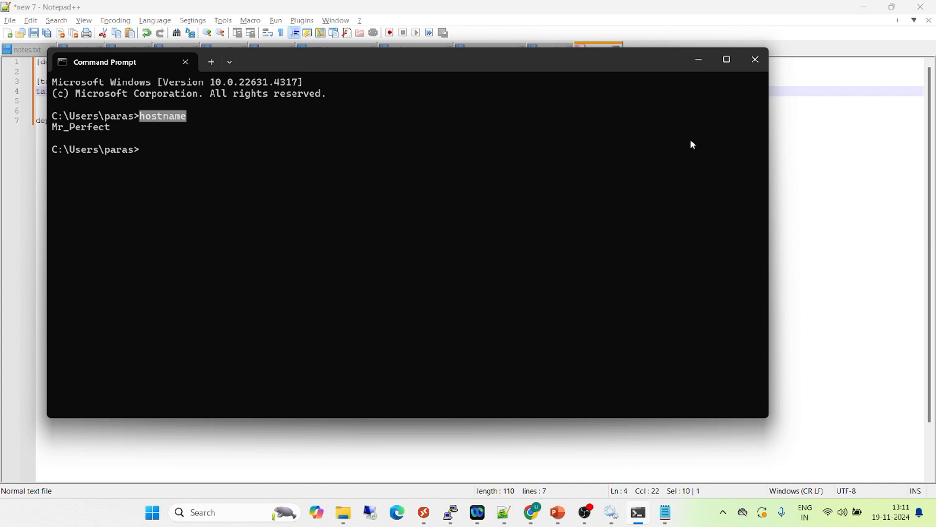
left_click(799, 151)
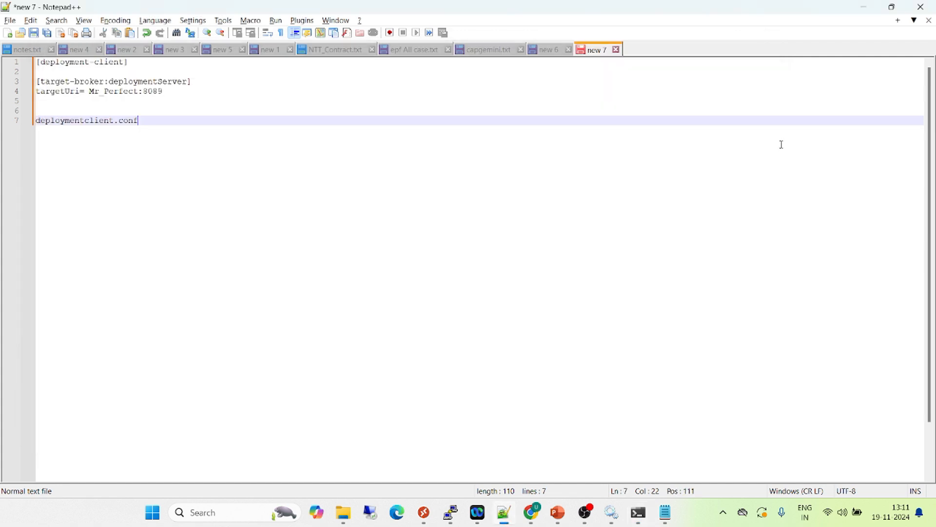
double_click(117, 91)
Copy the file name deploymentclient.conf from the Notepad++ notes and switch to the local folder in File Explorer
left_click(142, 122)
left_click_drag(142, 122, 32, 123)
key("ctrl+c")
key("alt+Tab")
key("alt+Tab")
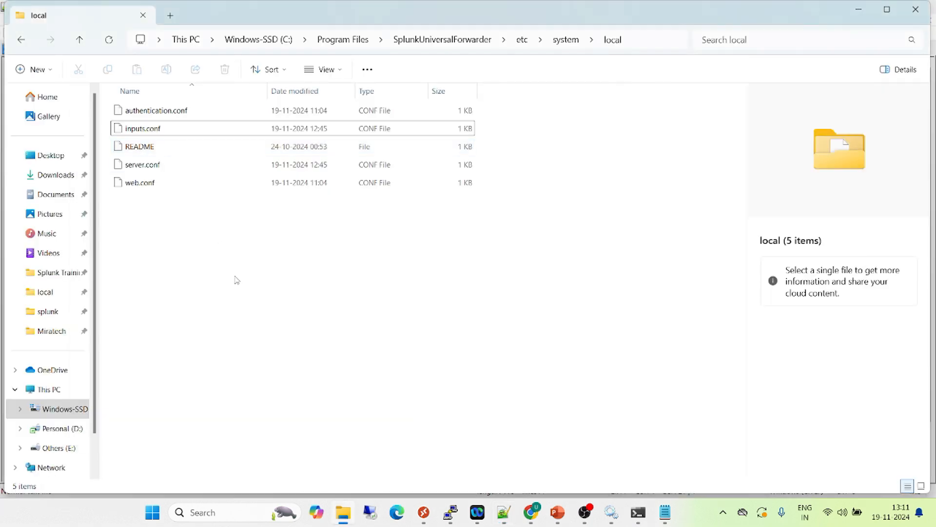
Create a new text document in the local folder and name it deploymentclient.conf
right_click(235, 280)
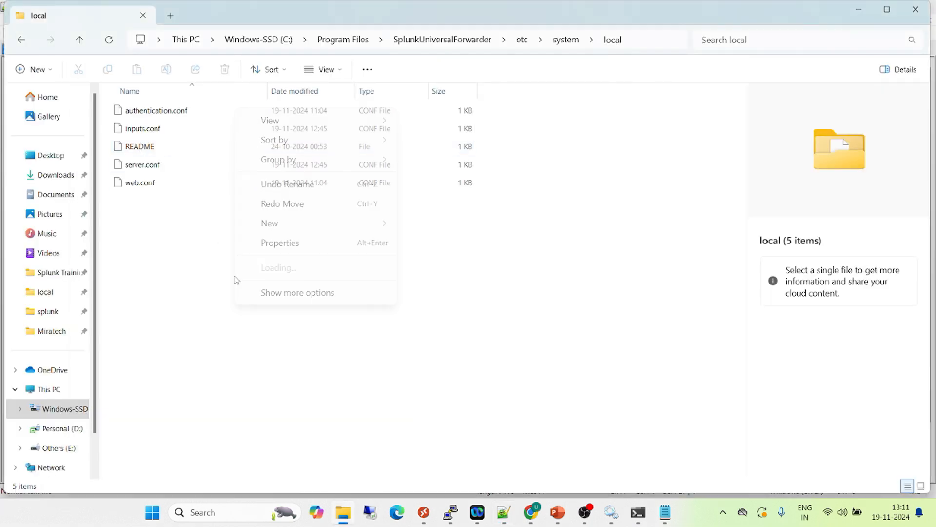
mouse_move(283, 227)
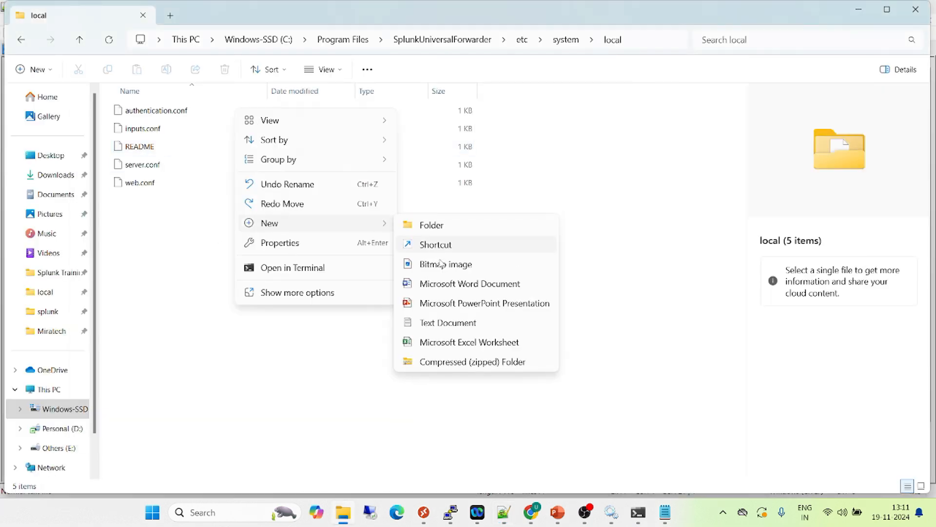
left_click(439, 316)
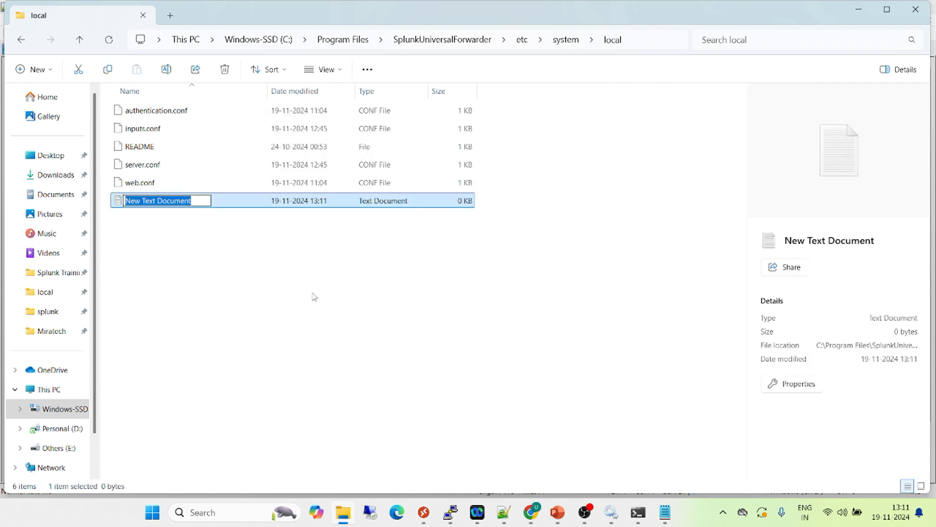
key("ctrl+v")
key("Return")
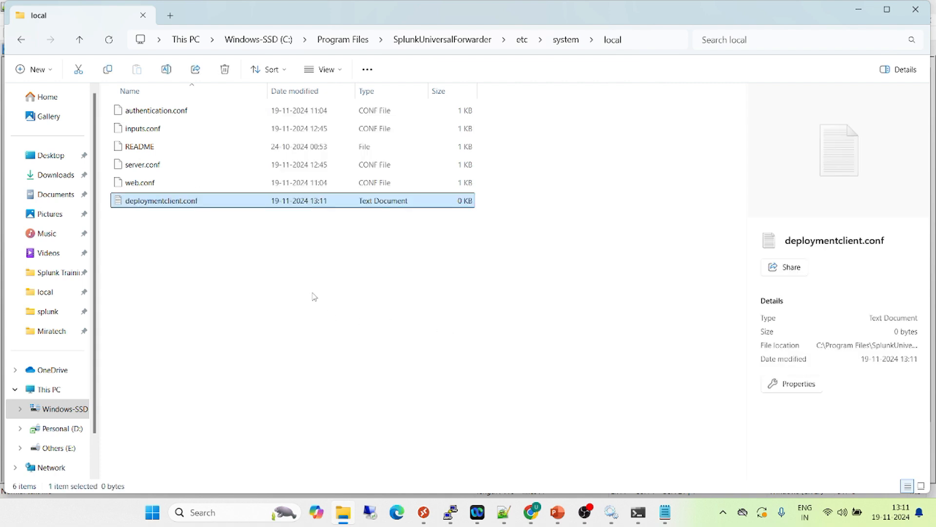
Open the new deploymentclient.conf document in Notepad, dismiss the message and close Notepad
double_click(190, 208)
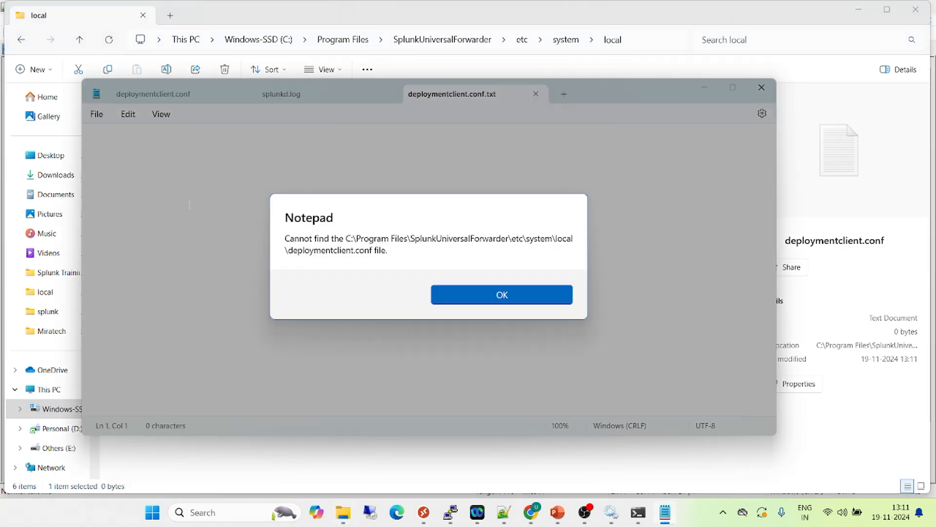
left_click(500, 300)
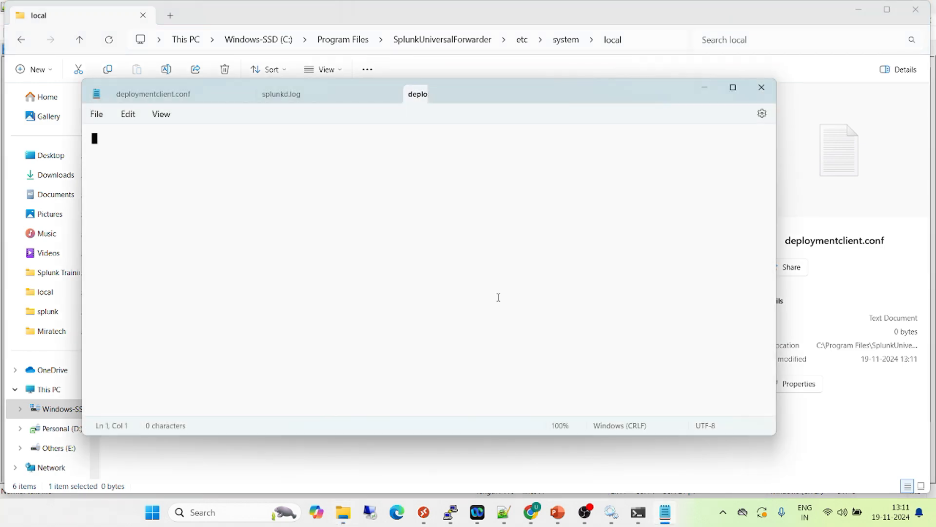
left_click(762, 87)
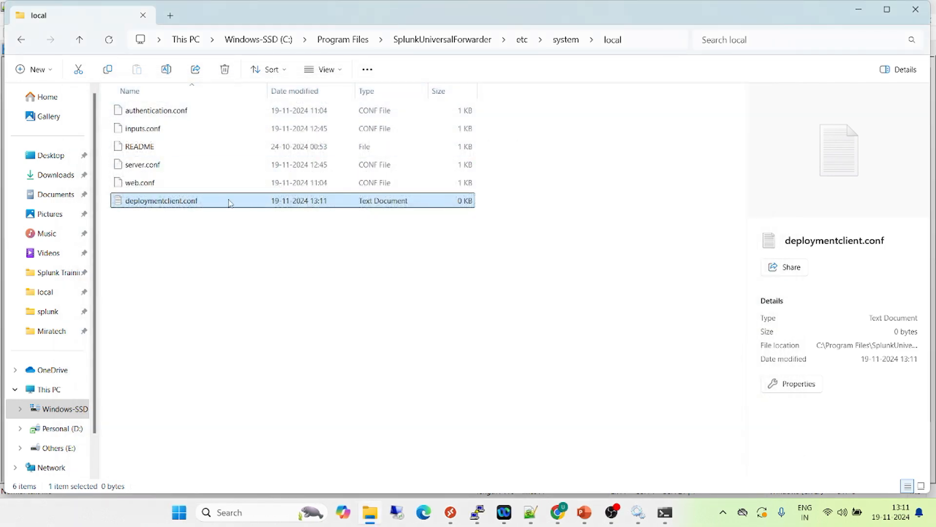
left_click(333, 70)
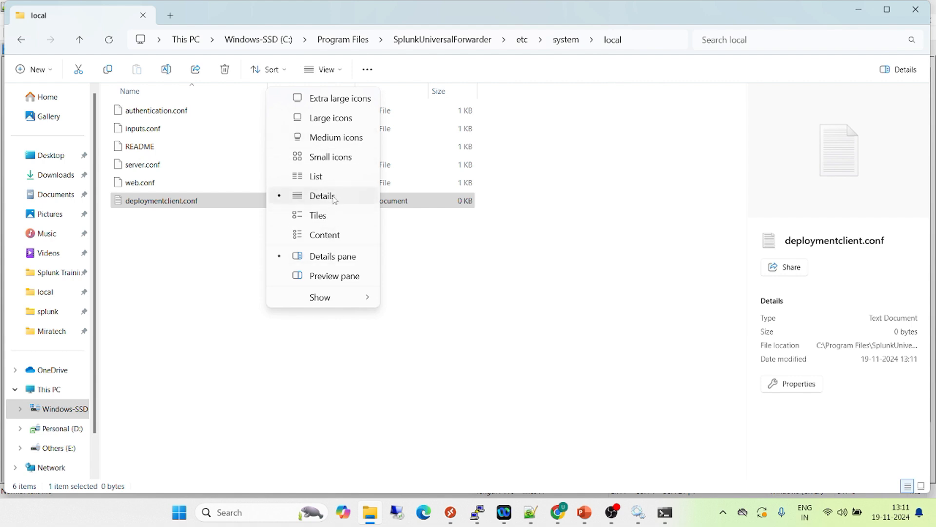
left_click(608, 133)
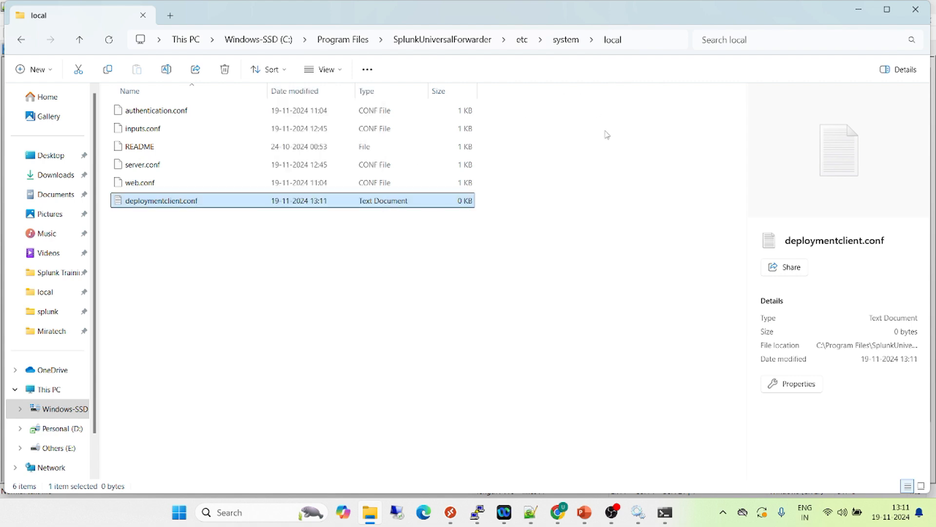
left_click(368, 70)
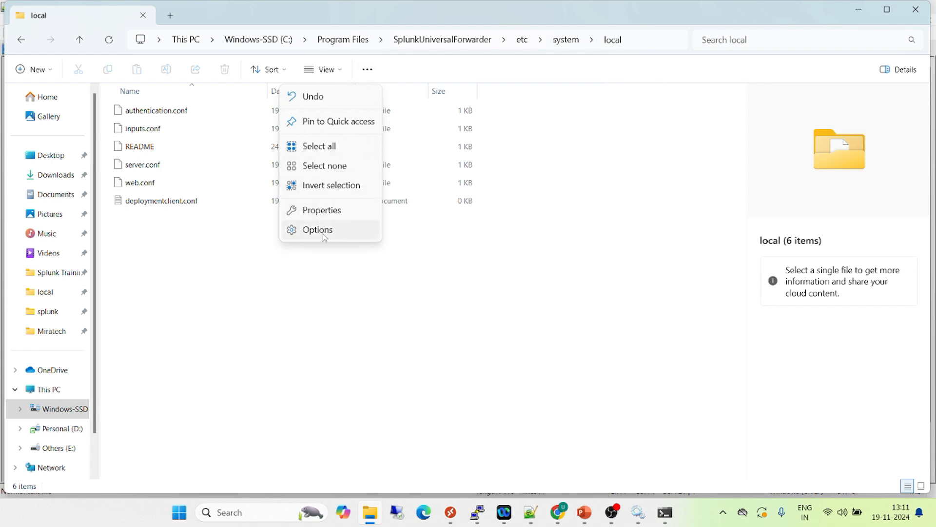
left_click(184, 217)
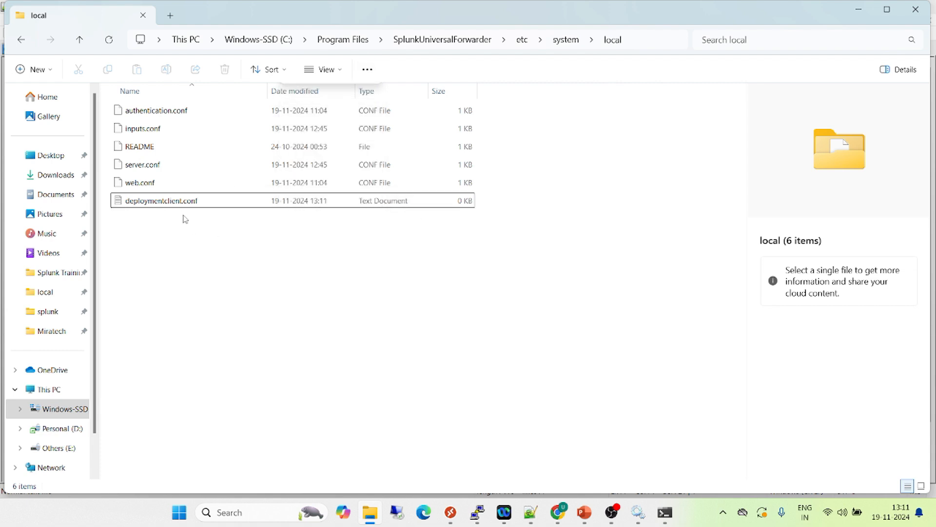
Reopen the new document to check its full file name and extension in Notepad, and close Notepad again
double_click(177, 202)
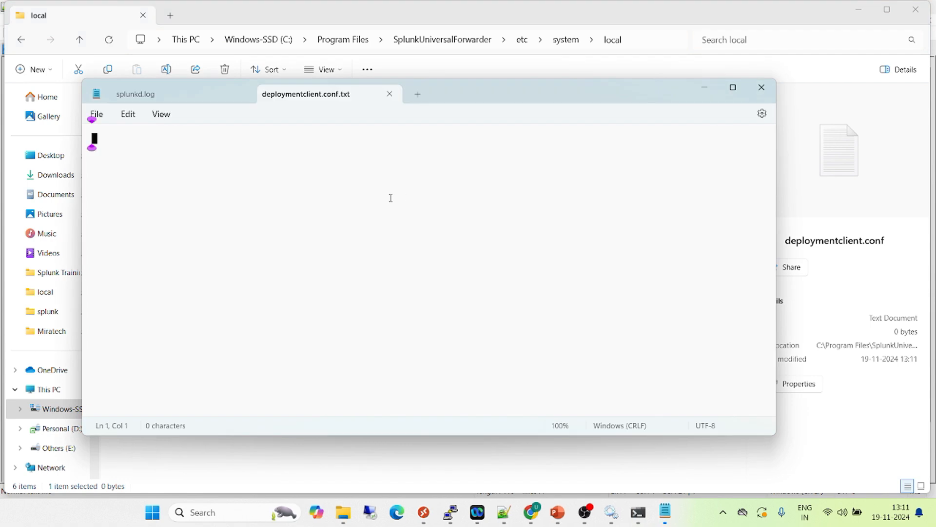
right_click(355, 100)
left_click(763, 91)
left_click(764, 91)
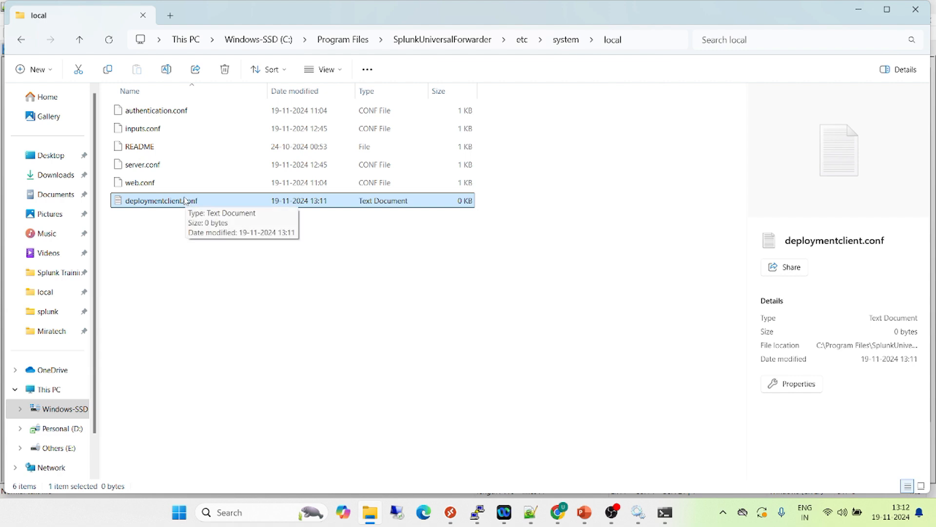
Turn on the display of file name extensions in File Explorer
left_click(338, 75)
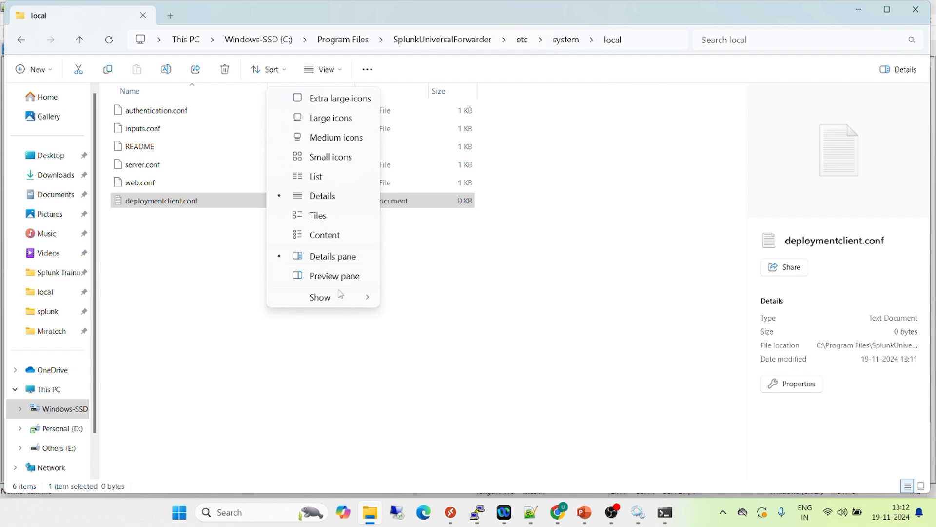
mouse_move(347, 302)
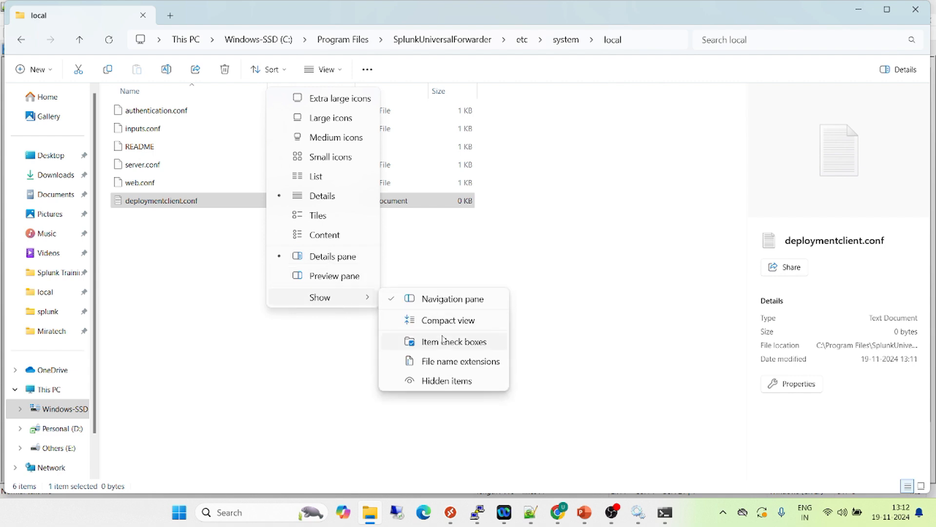
left_click(446, 362)
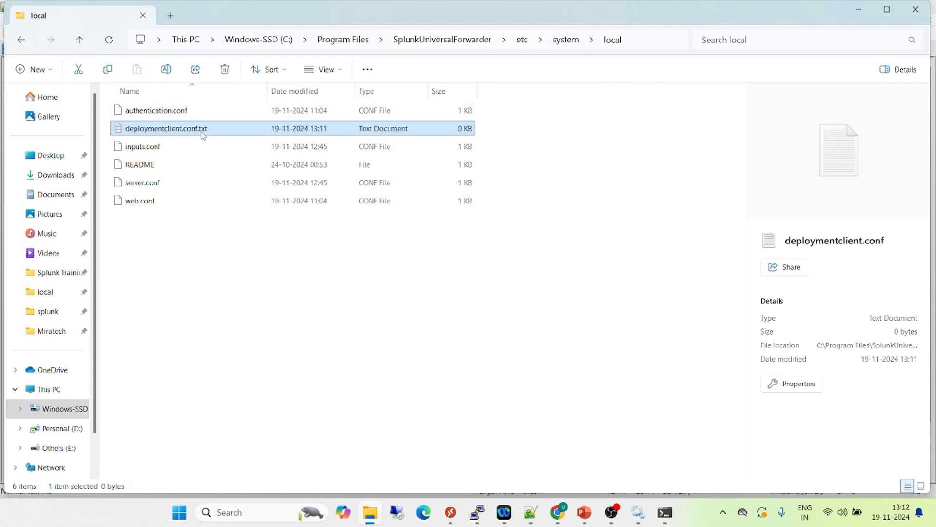
right_click(203, 136)
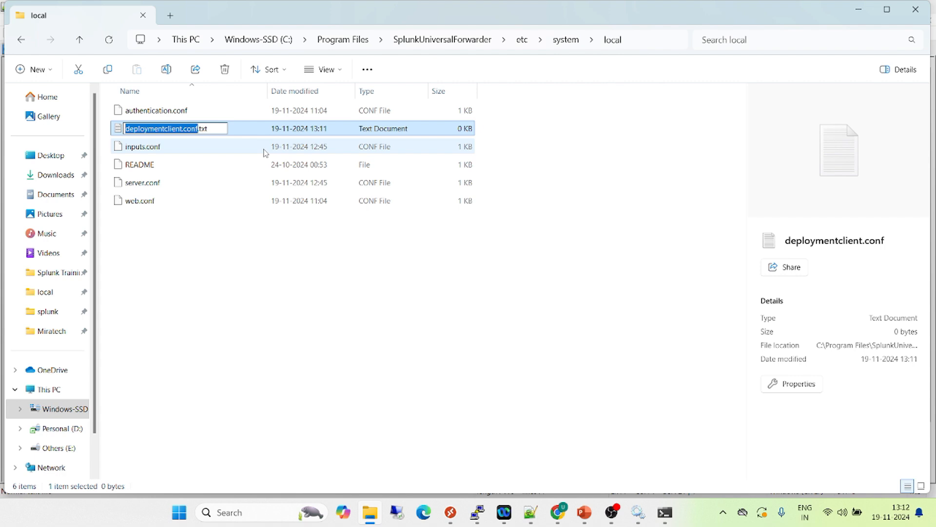
key("End")
key("shift+Left")
key("shift+Left")
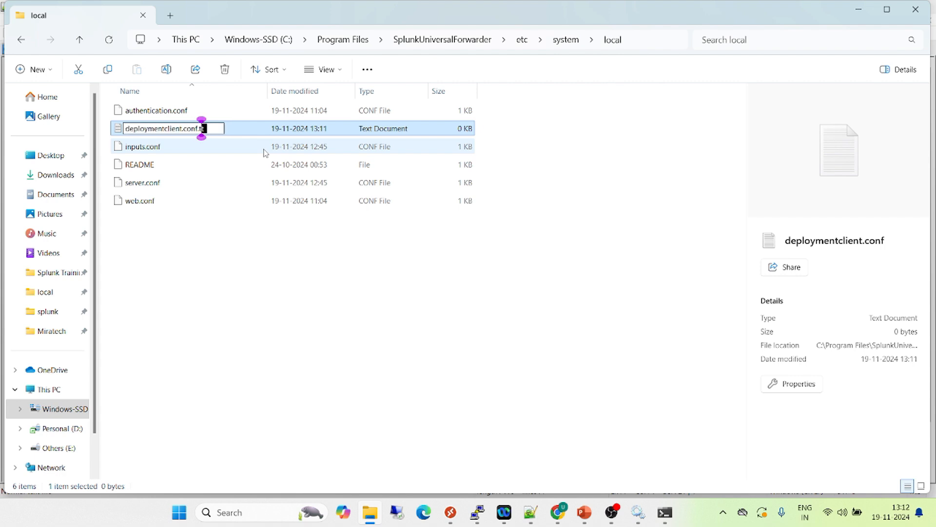
type("=")
key("Return")
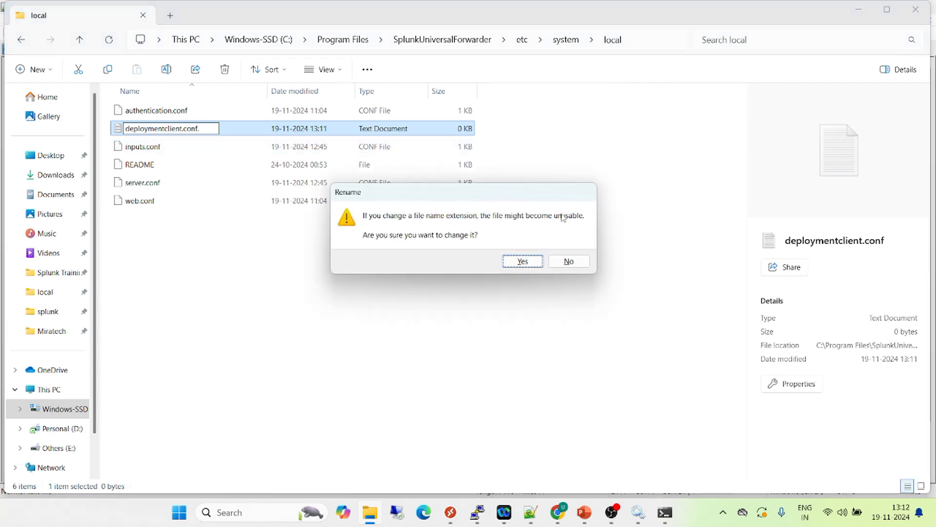
left_click(569, 262)
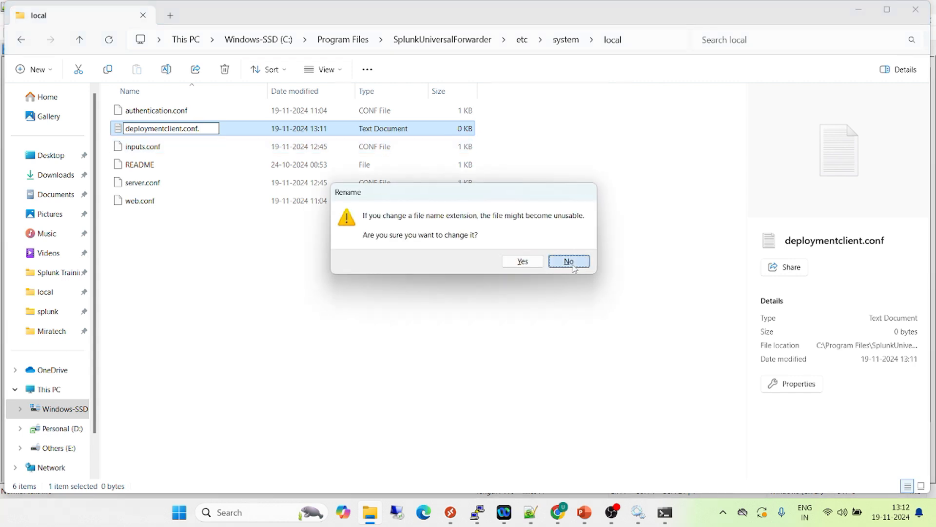
Rename deploymentclient.conf.txt to deploymentclient.conf by removing the .txt extension, and confirm the extension change
right_click(203, 128)
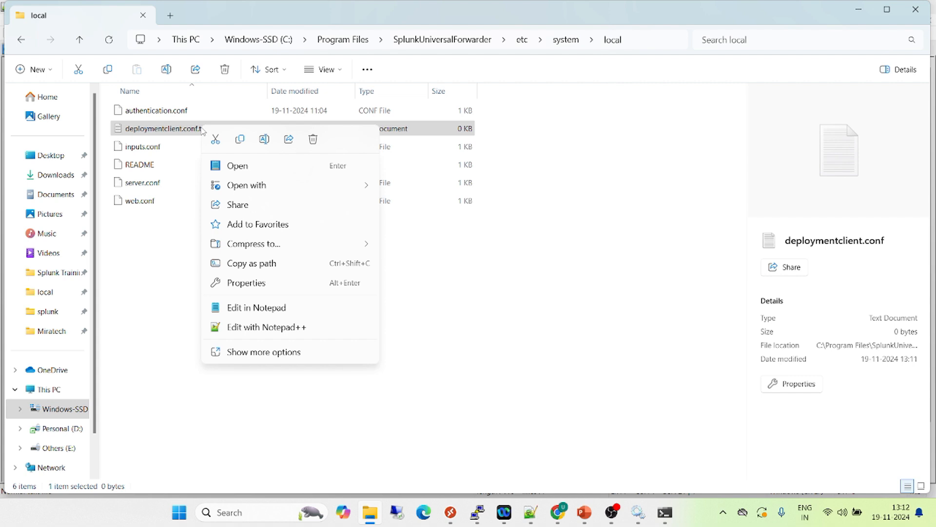
left_click(266, 142)
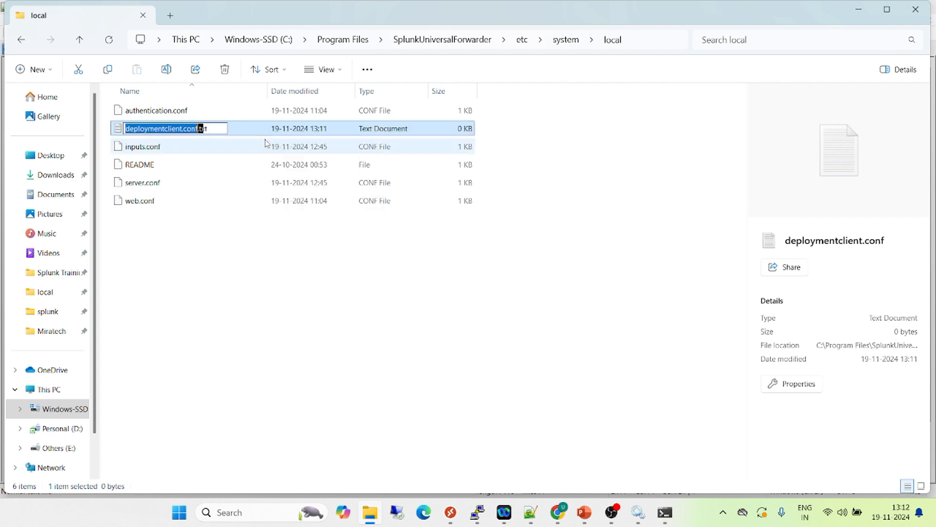
key("Right")
key("Right")
key("Right")
key("Right")
key("Delete")
key("BackSpace")
key("BackSpace")
key("BackSpace")
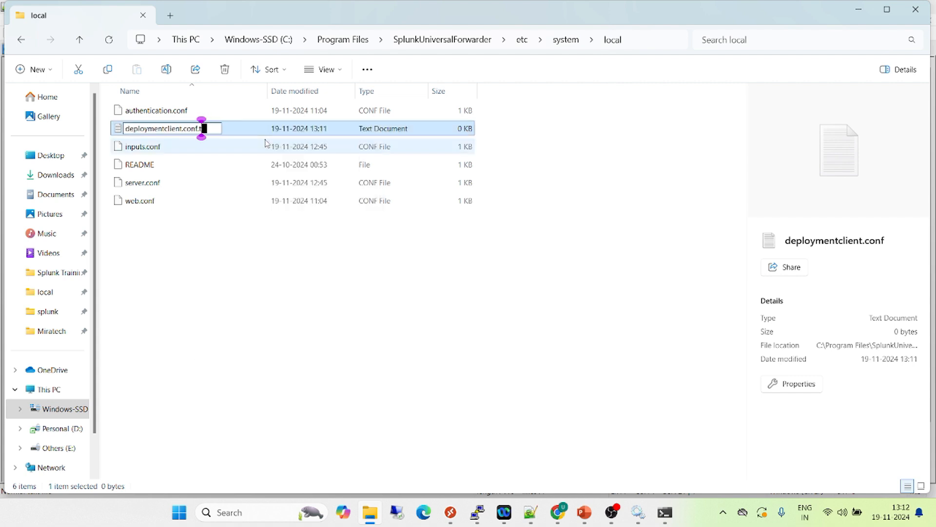
key("Return")
key("Return")
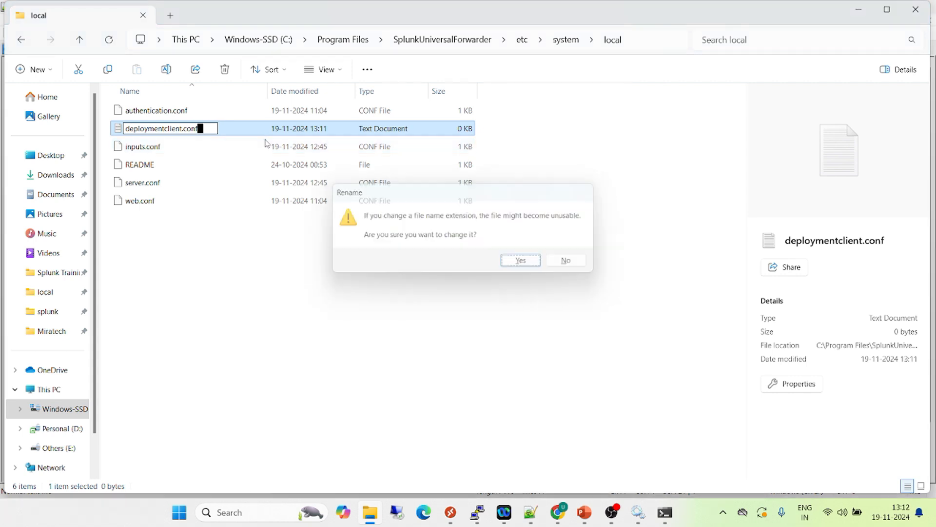
Open the renamed deploymentclient.conf file from the local folder in Notepad
right_click(156, 130)
mouse_move(219, 169)
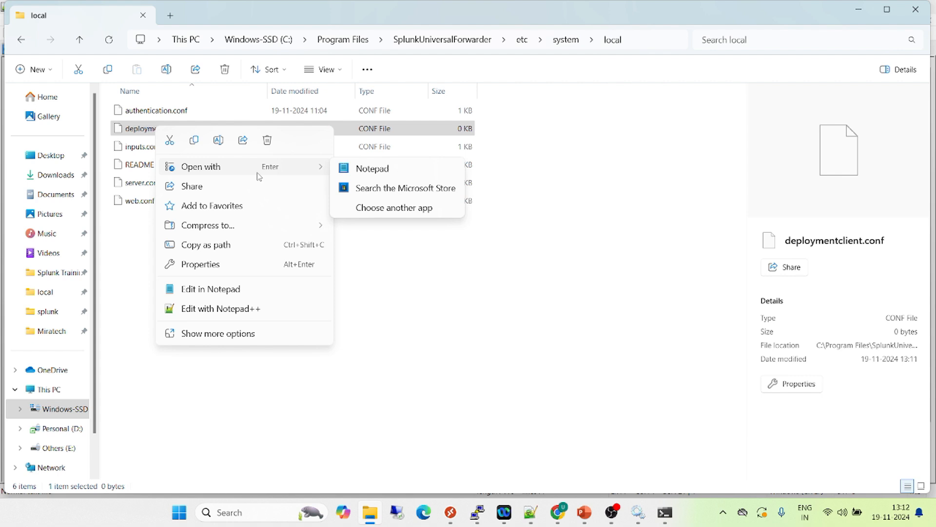
left_click(375, 169)
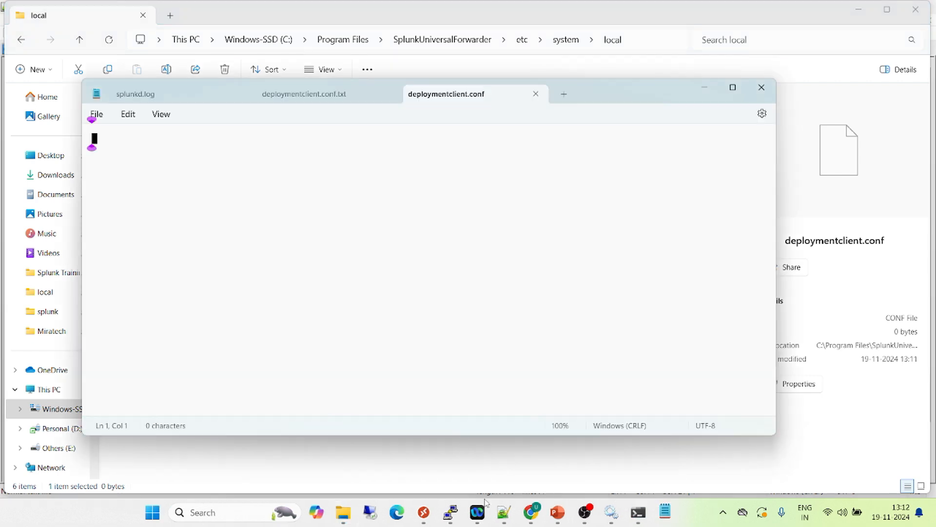
Copy the deployment-client and target-broker stanzas with targetUri Mr_Perfect:8089 from Notepad++ into deploymentclient.conf, save and close it, and return to its folder
left_click(504, 512)
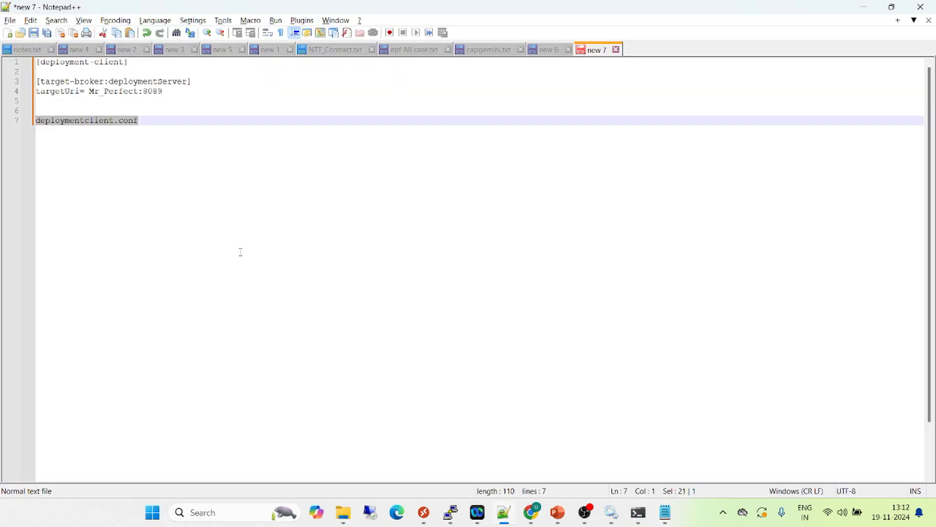
left_click_drag(177, 95, 37, 62)
key("ctrl+c")
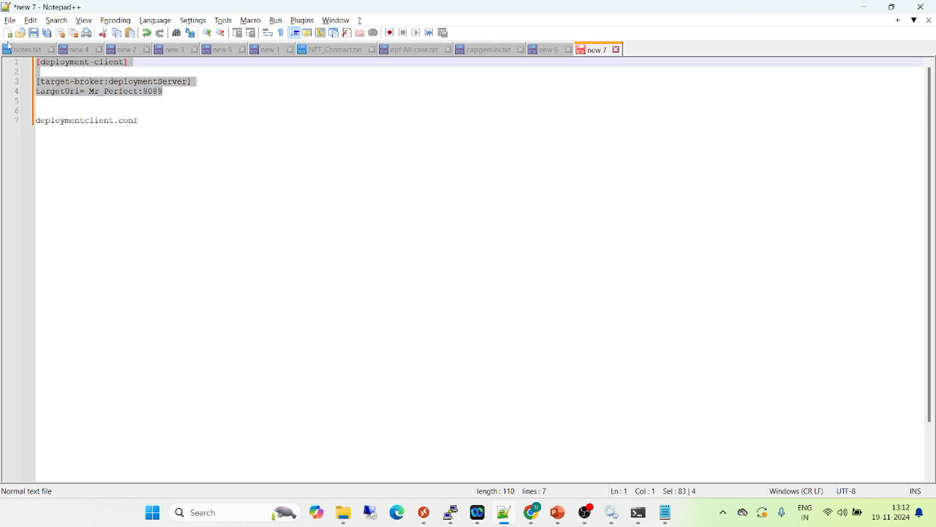
key("alt+Tab")
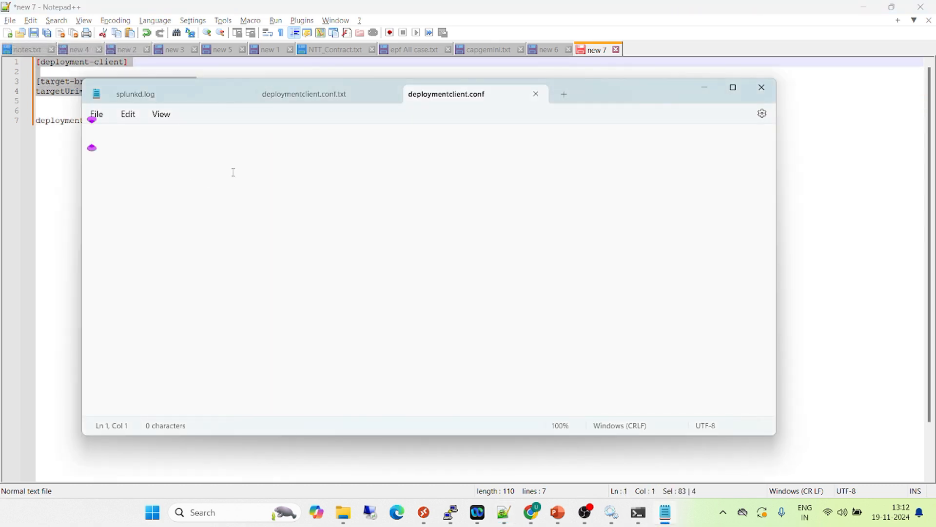
key("ctrl+v")
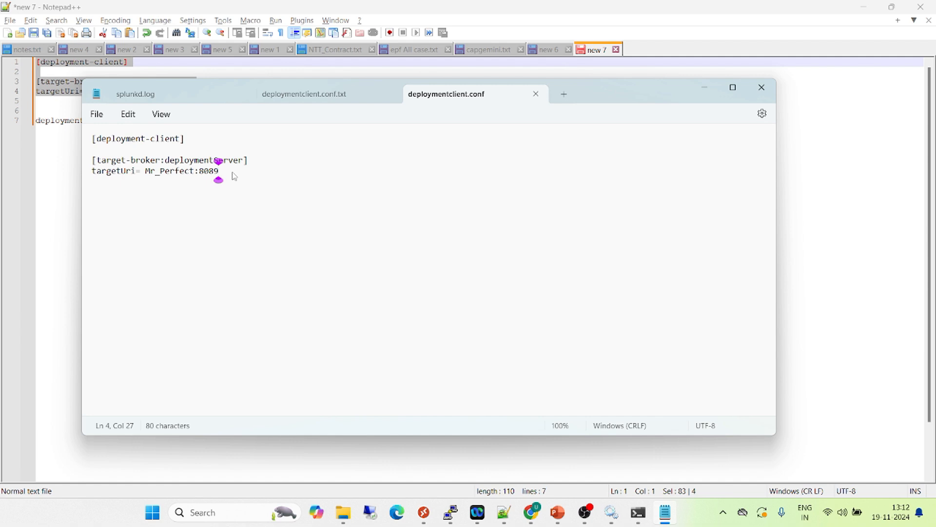
left_click(770, 94)
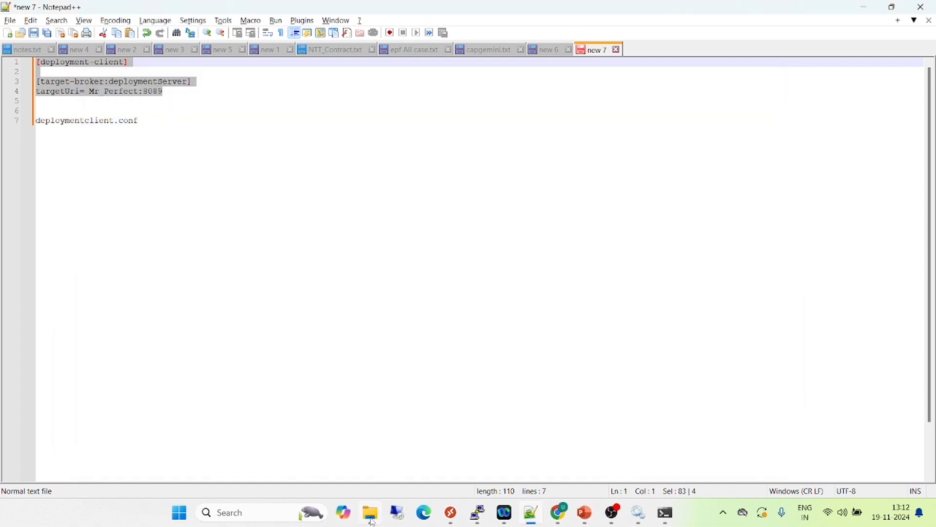
left_click(371, 516)
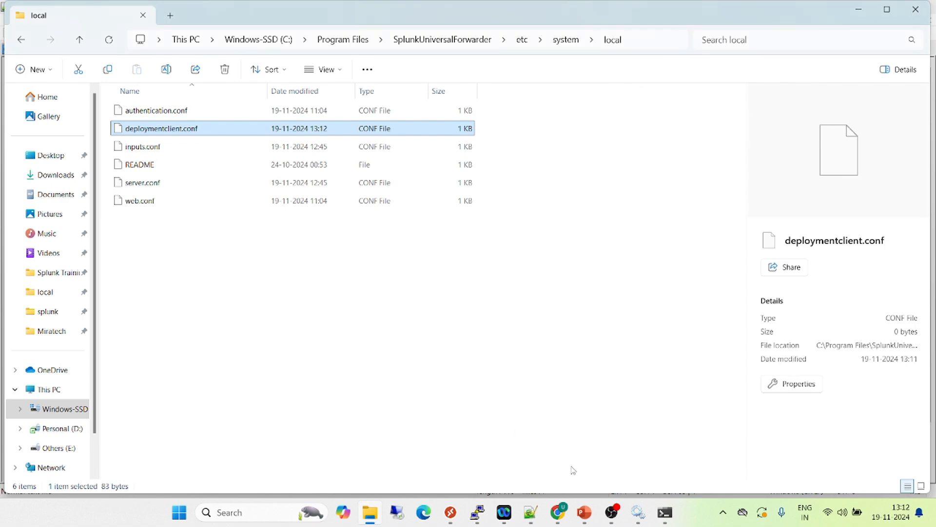
Restart the SplunkForwarder service in the Windows Services console
left_click(638, 512)
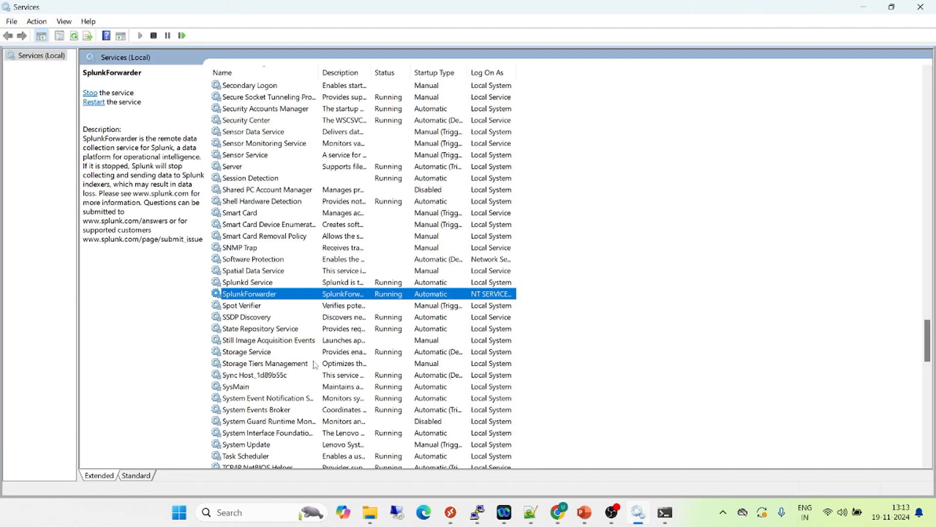
right_click(269, 298)
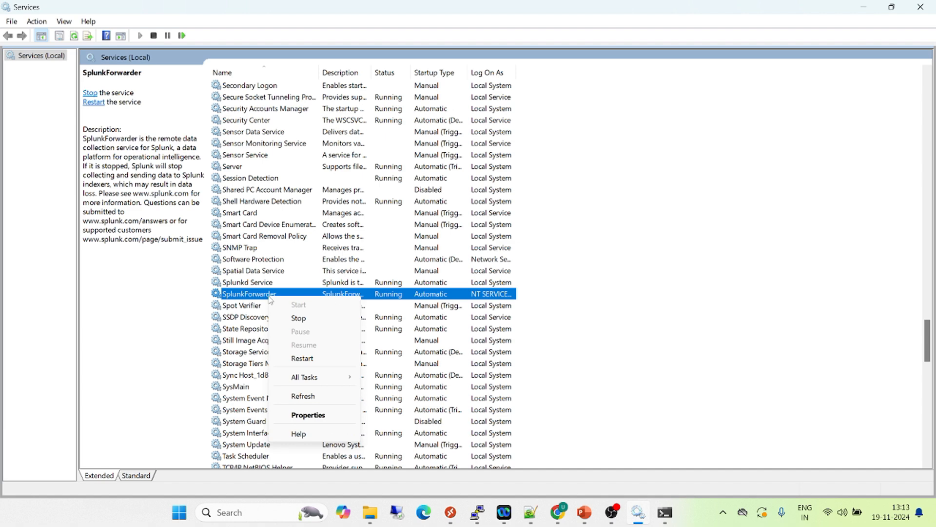
left_click(302, 359)
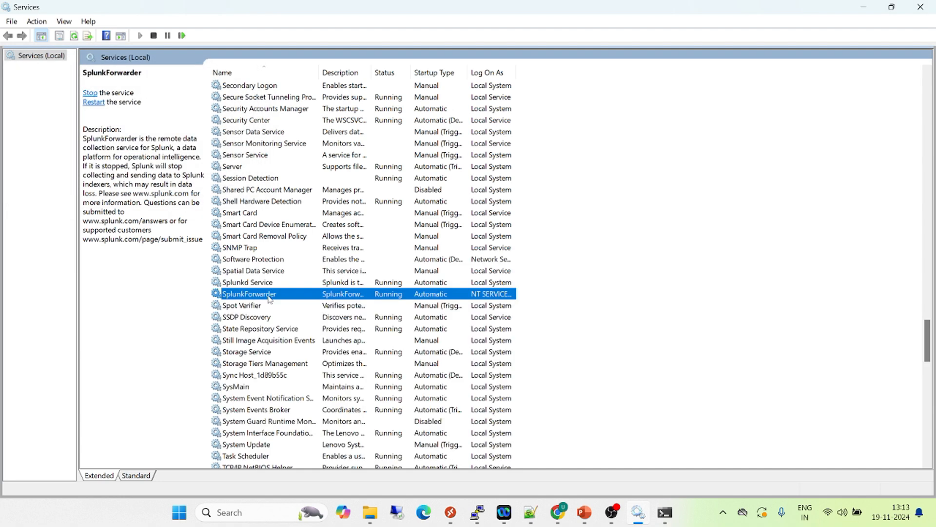
Open splunkd.log from the SplunkUniversalForwarder var\log\splunk folder in a maximized Notepad window
mouse_move(546, 520)
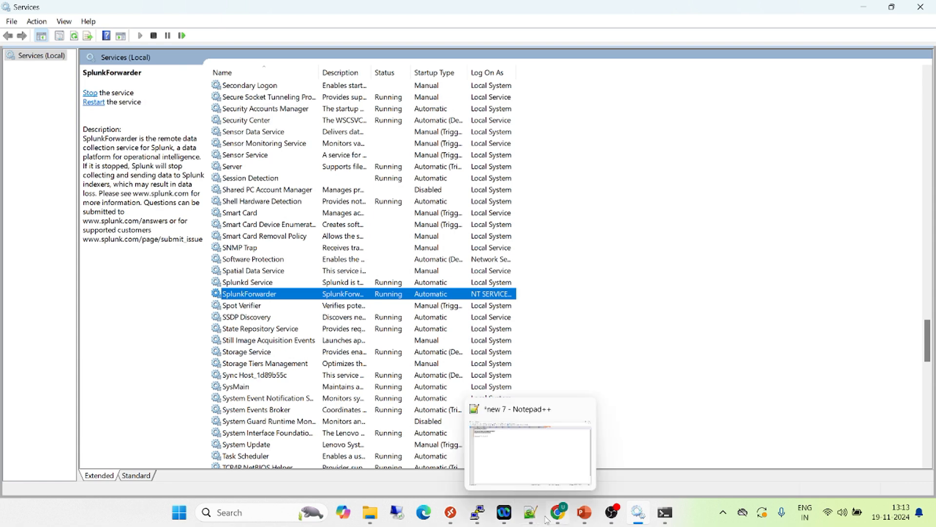
left_click(370, 512)
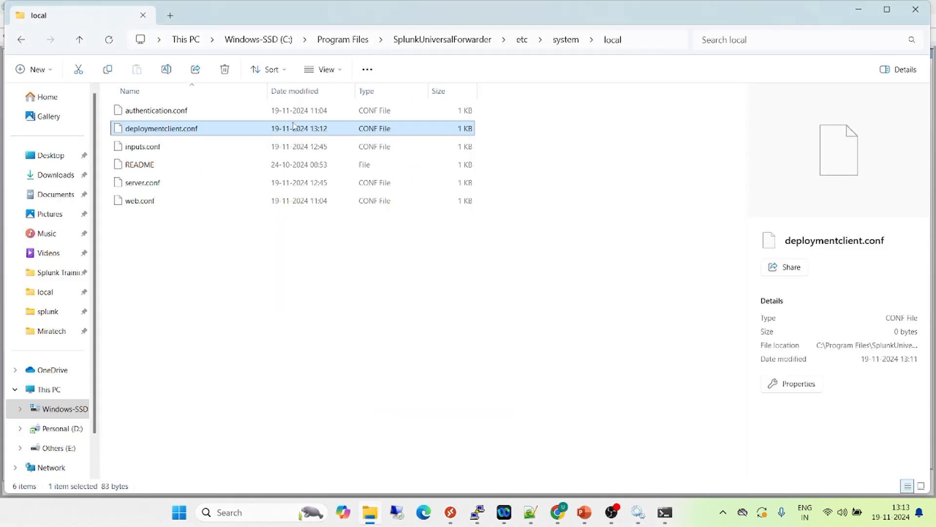
left_click(449, 43)
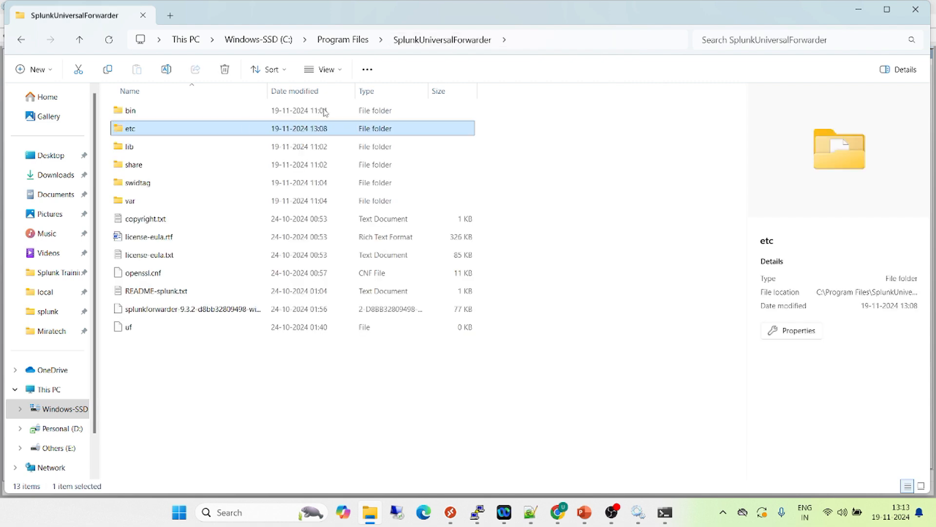
double_click(135, 204)
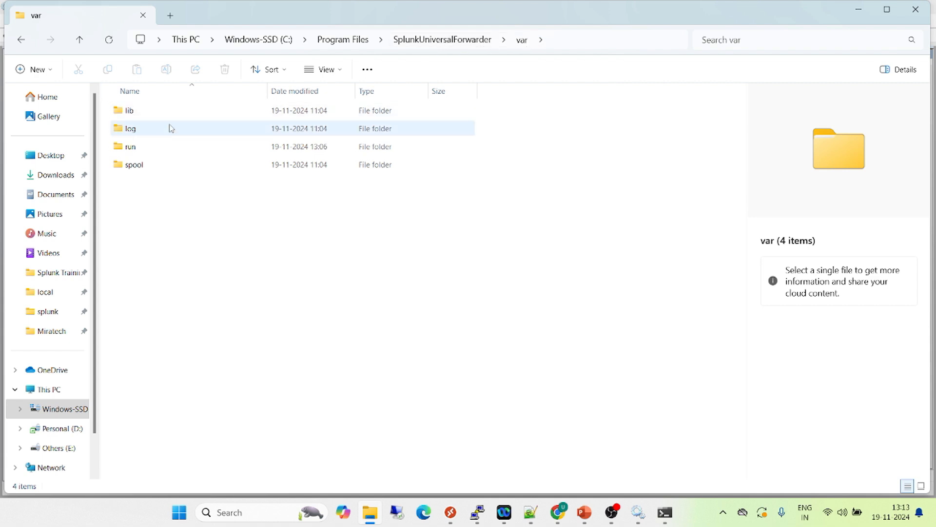
double_click(161, 134)
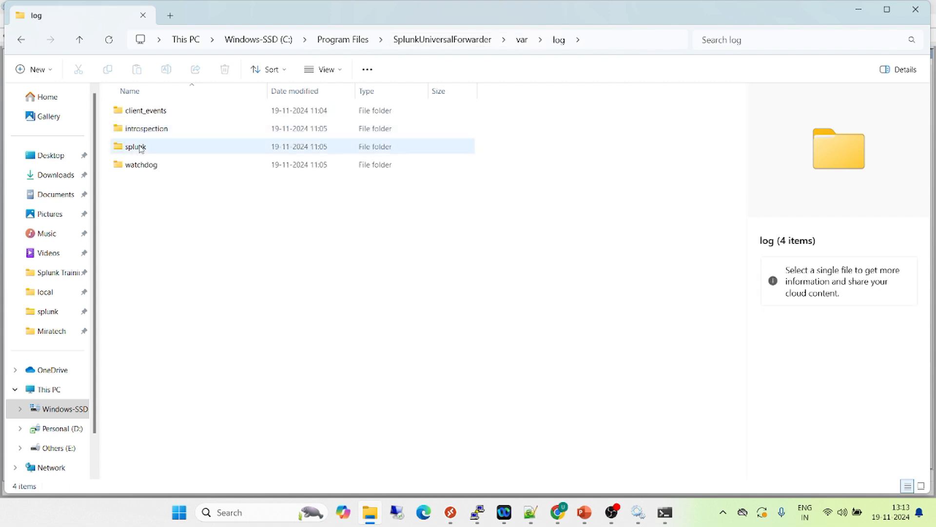
double_click(140, 147)
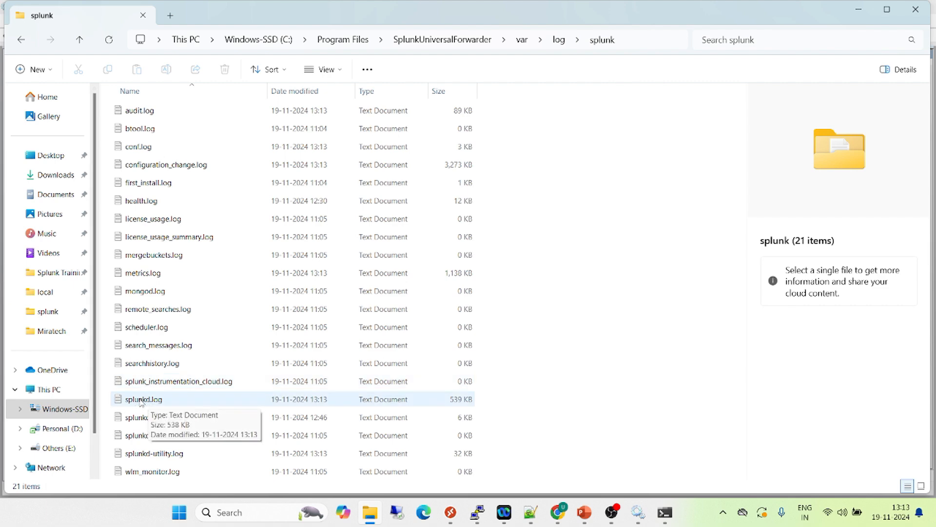
double_click(141, 400)
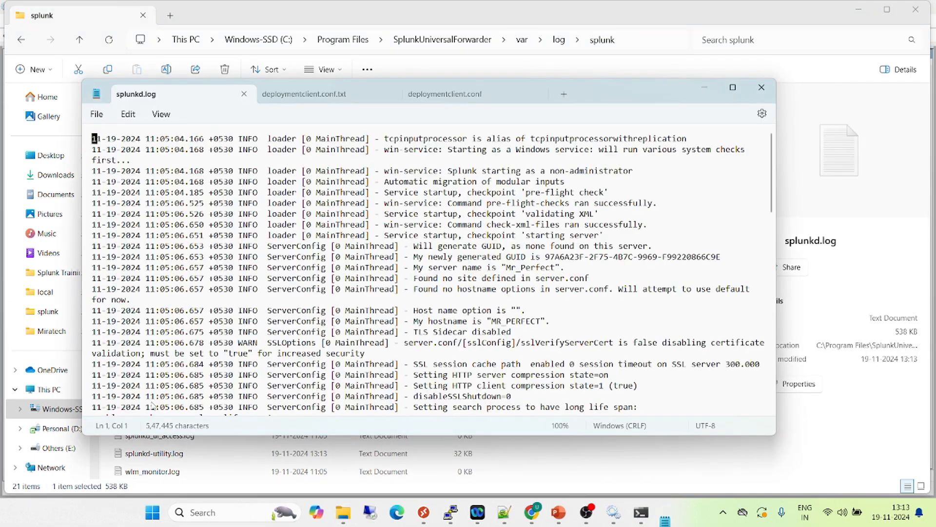
left_click(733, 89)
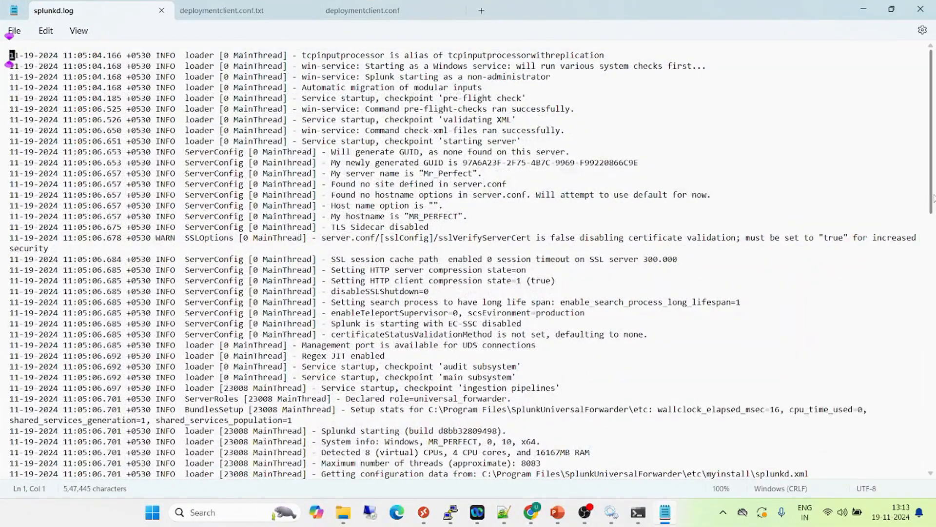
Examine the DeploymentClient PhonehomeThread entry at the end of splunkd.log for the handshake status, and close Notepad
left_click_drag(933, 199, 931, 460)
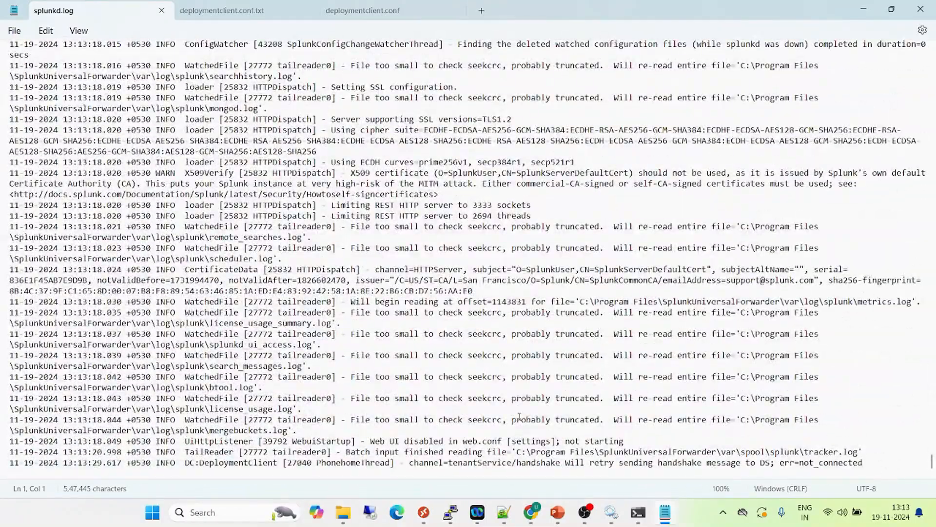
double_click(349, 464)
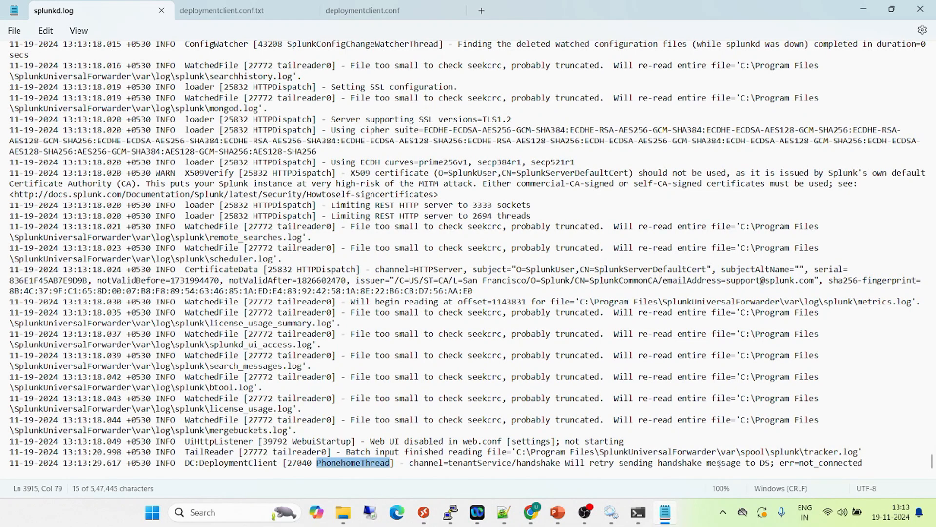
left_click_drag(820, 462, 816, 463)
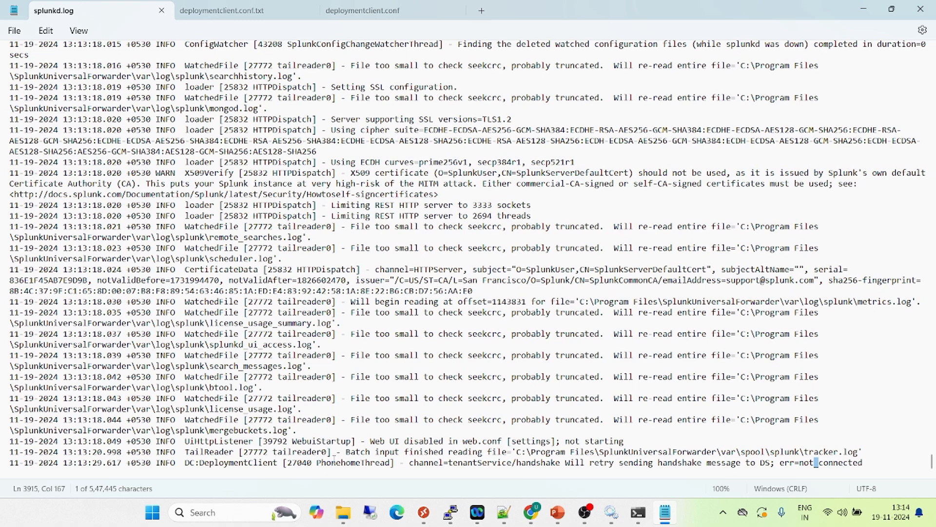
left_click(920, 8)
Reopen splunkd.log and examine its newest entries for the phone-home connection and the handshake with the deployment server
left_click(157, 404)
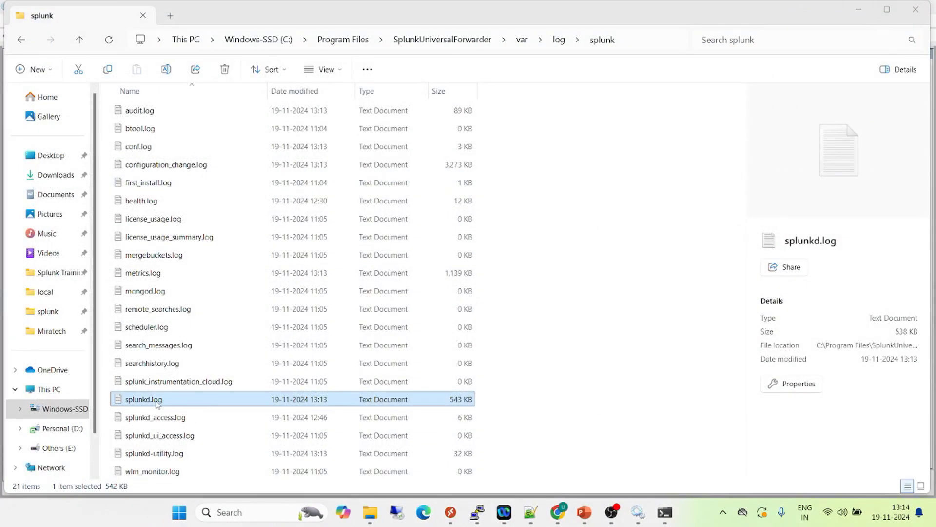
double_click(157, 403)
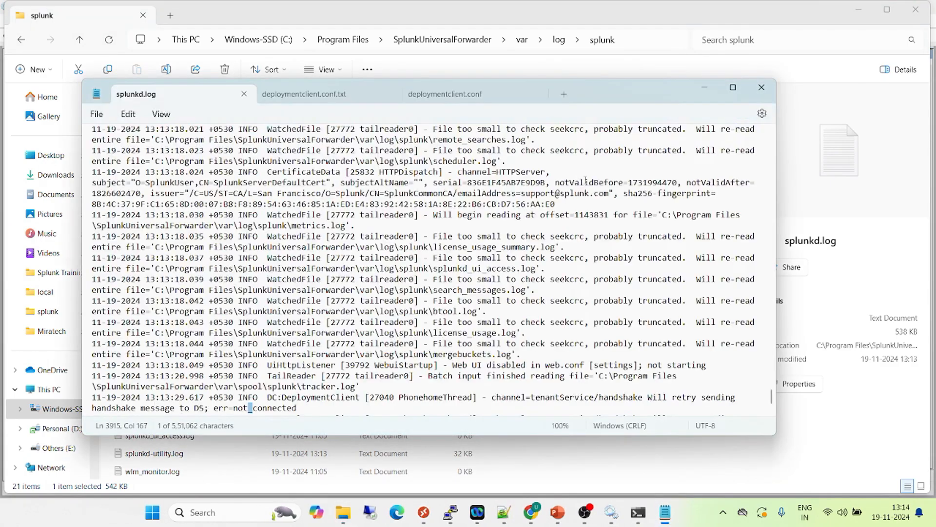
left_click(733, 88)
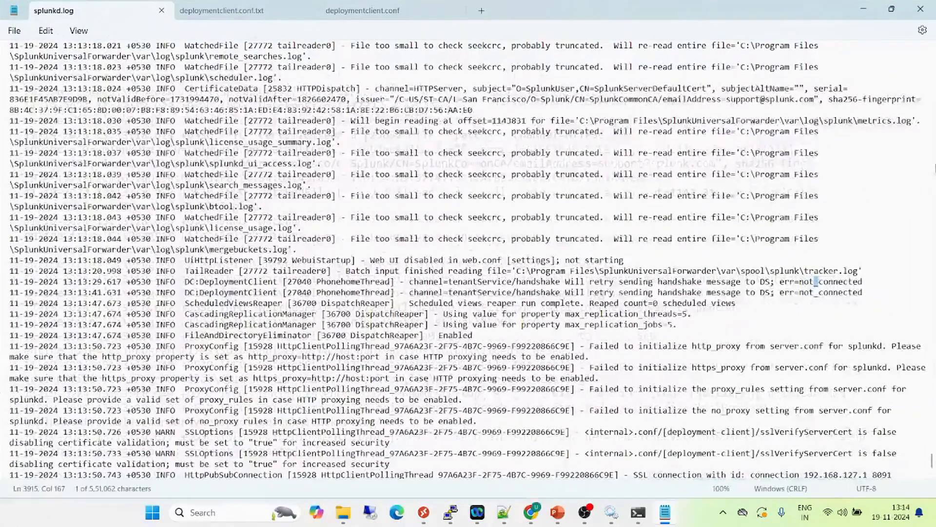
left_click(302, 228)
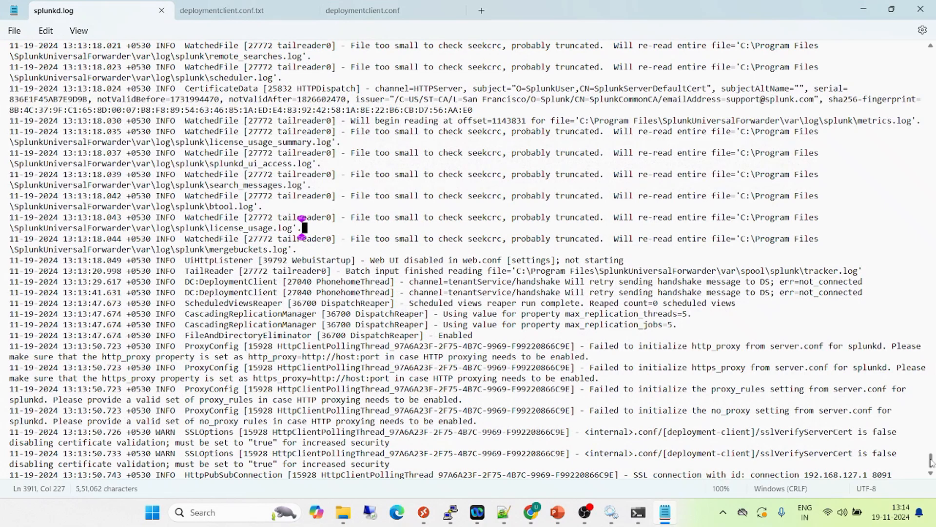
scroll(931, 460, "down", 3)
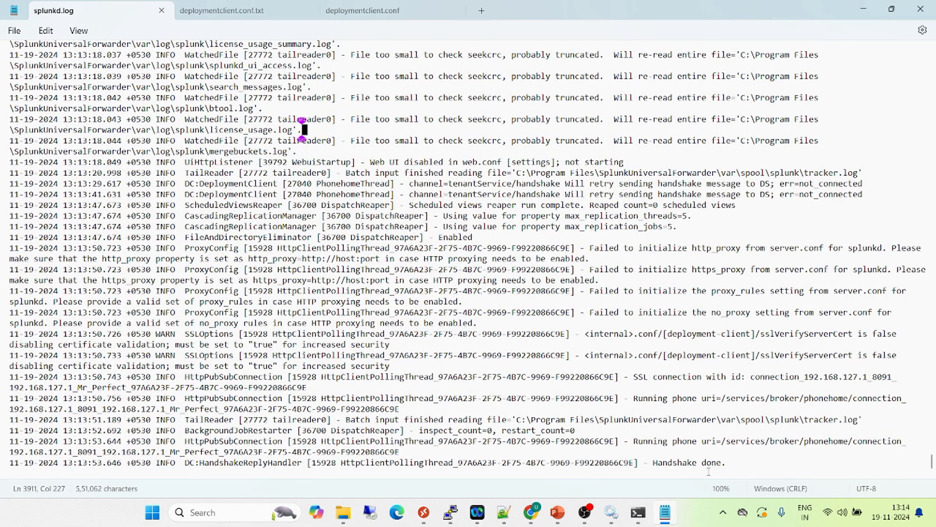
left_click_drag(726, 462, 585, 436)
double_click(685, 443)
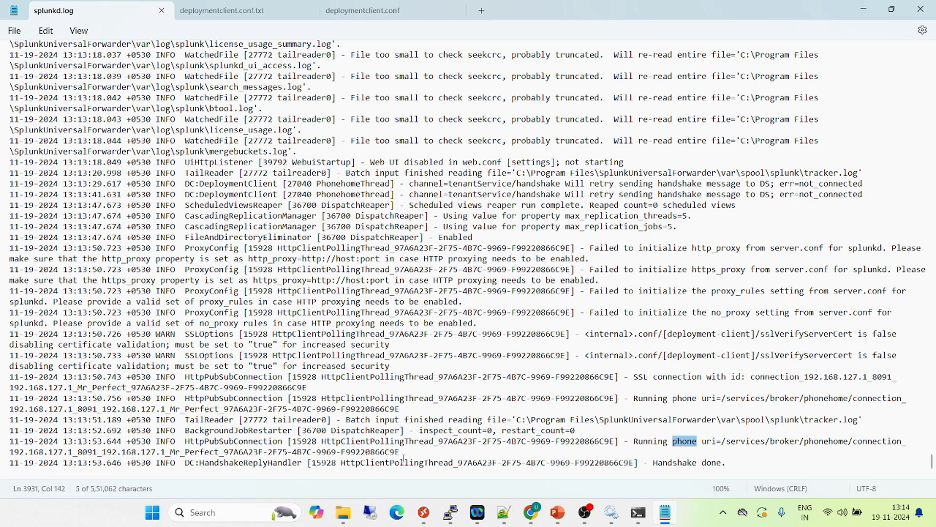
Switch to Splunk Web in Chrome and open the Forwarder Management page
mouse_move(538, 511)
left_click(521, 439)
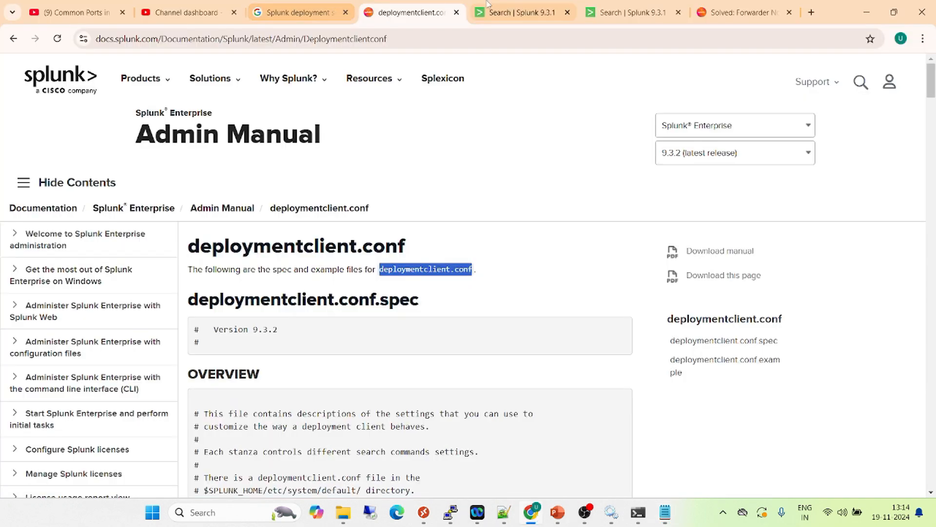
left_click(619, 5)
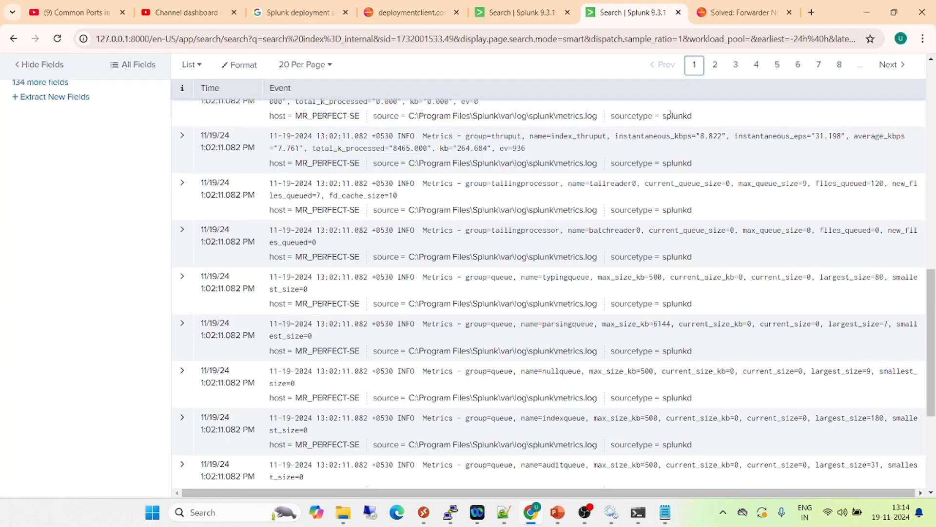
left_click(519, 12)
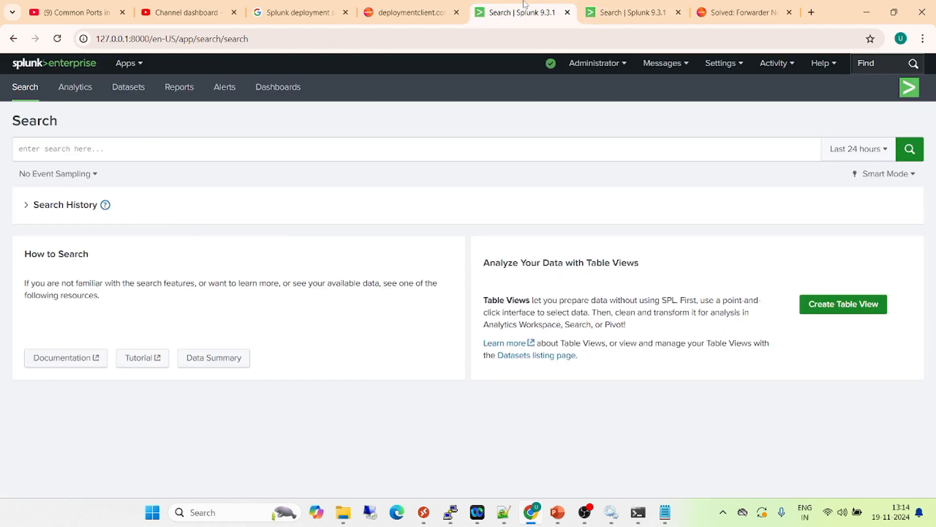
left_click(726, 68)
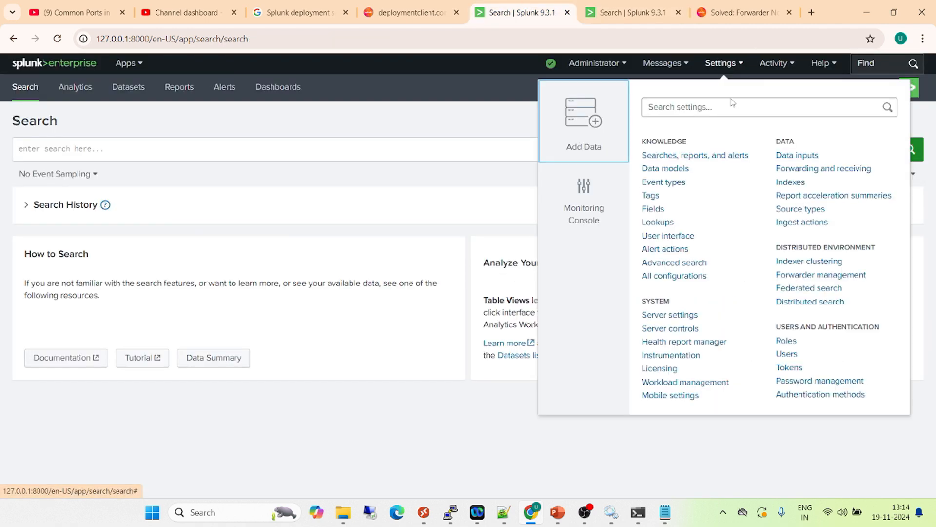
left_click(814, 276)
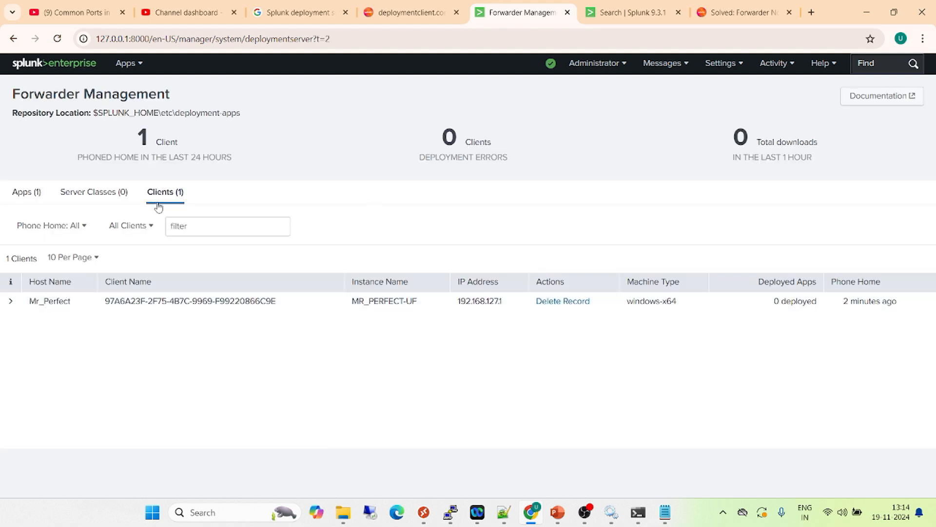
Check the phone home time and instance name of the forwarder in the Clients list
left_click(189, 196)
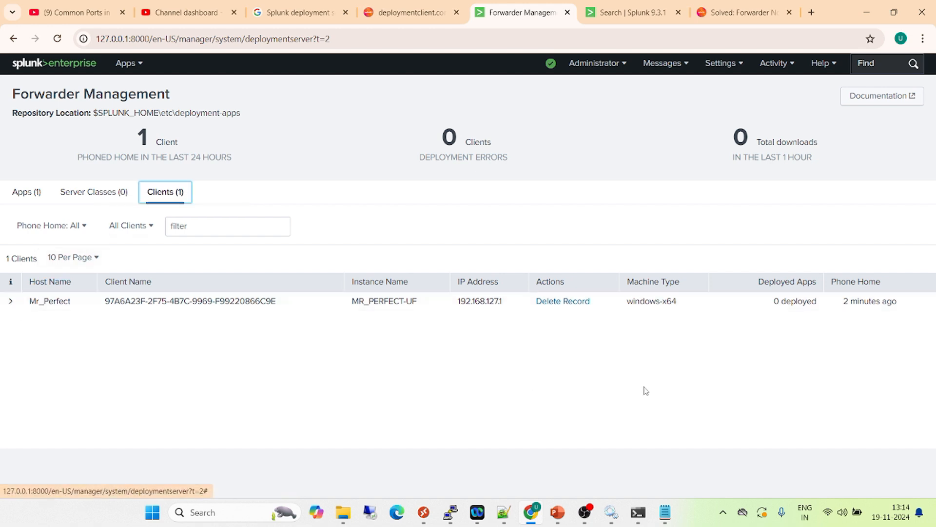
left_click_drag(845, 305, 908, 304)
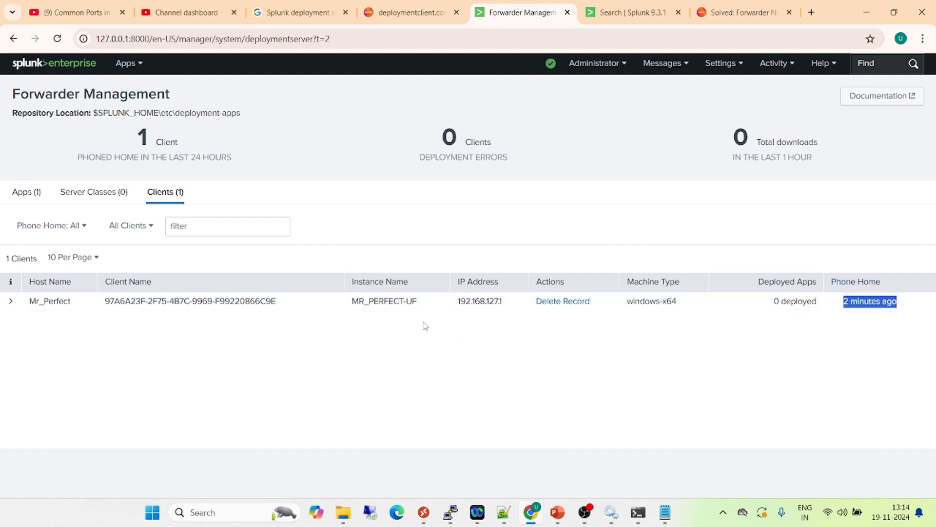
left_click_drag(423, 305, 341, 301)
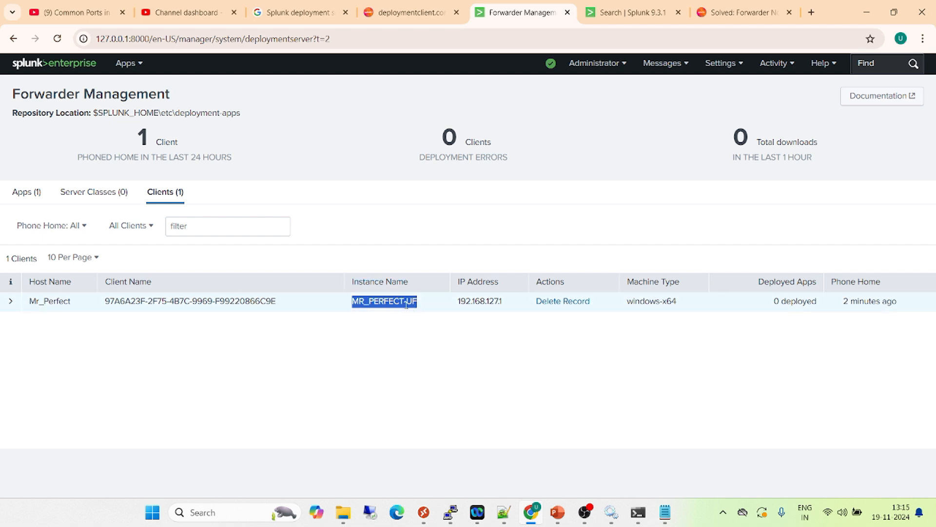
Rerun the index=_internal search over the last 24 hours and compare its host values with the instance name in Forwarder Management
left_click(624, 12)
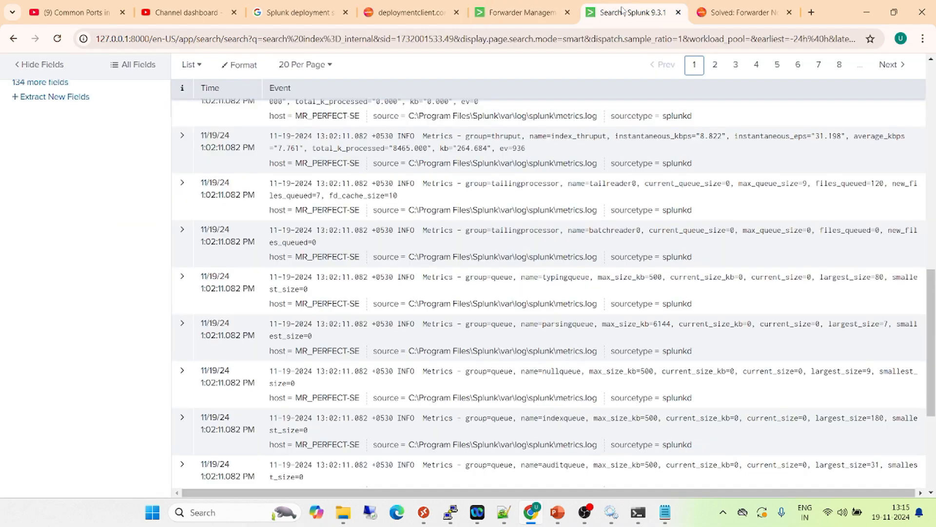
scroll(931, 341, "up", 5)
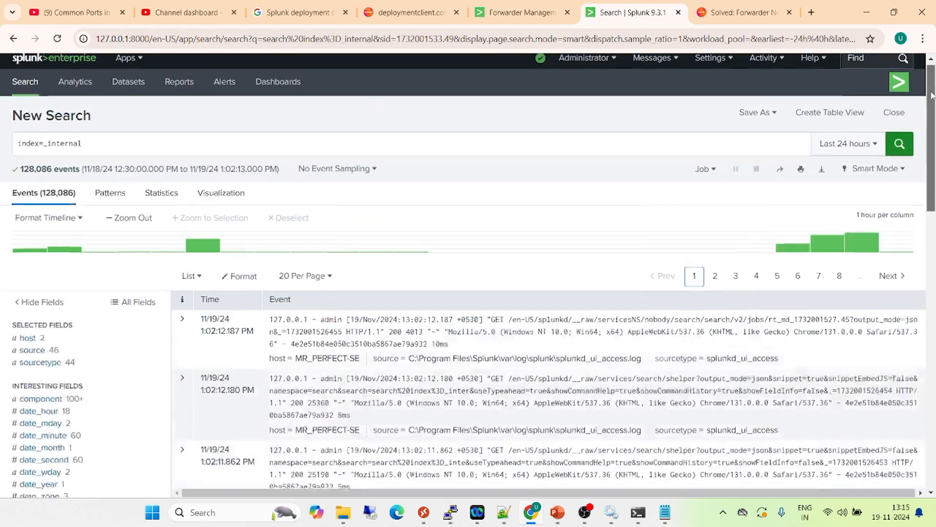
left_click(899, 149)
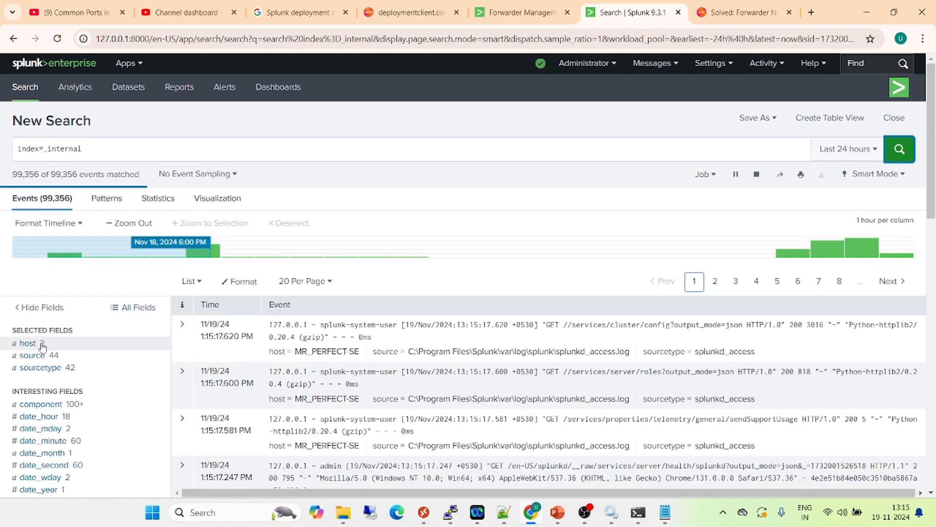
left_click(41, 345)
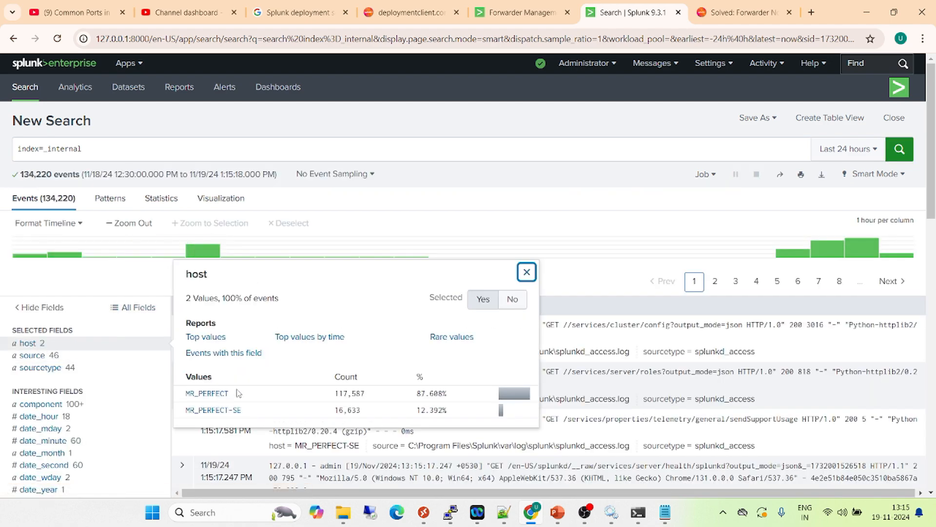
triple_click(253, 415)
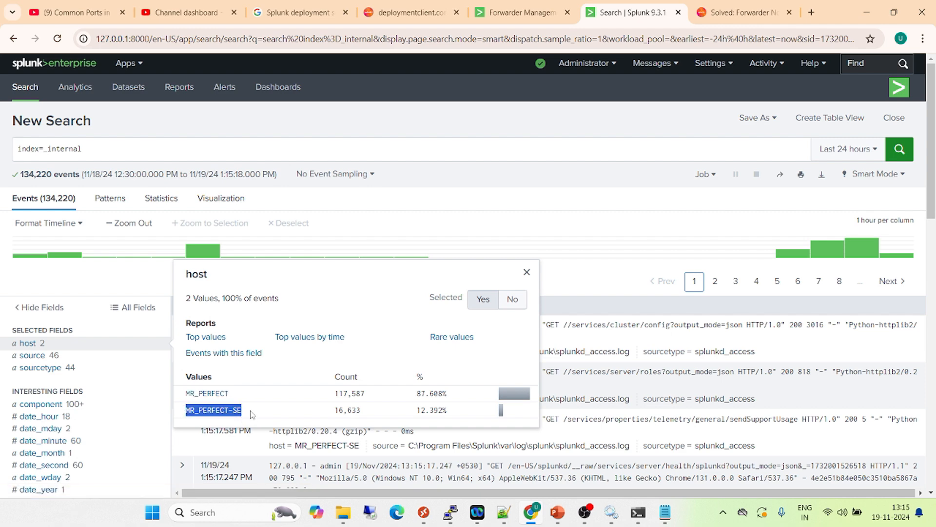
left_click(522, 12)
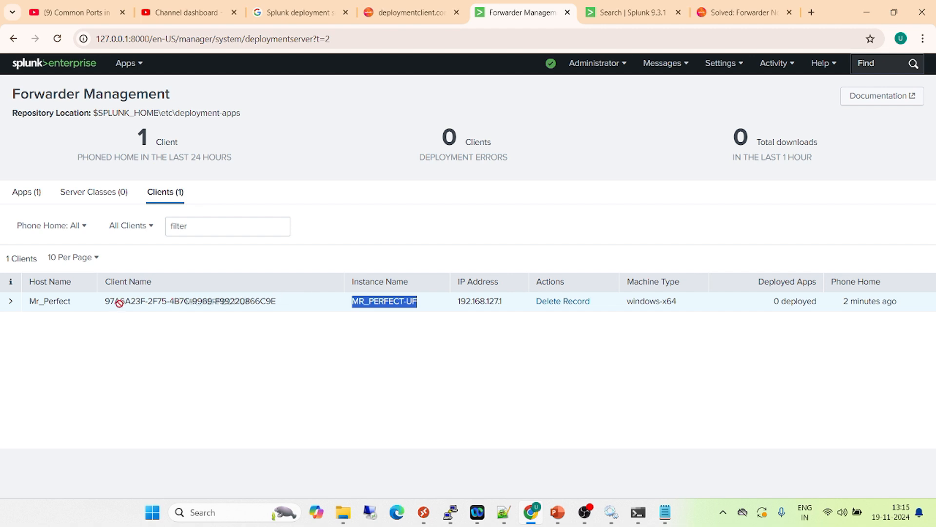
Switch to Notepad++ and review the deployment-client stanzas, including the targetUri host name and management port 8089
mouse_move(504, 516)
left_click(450, 432)
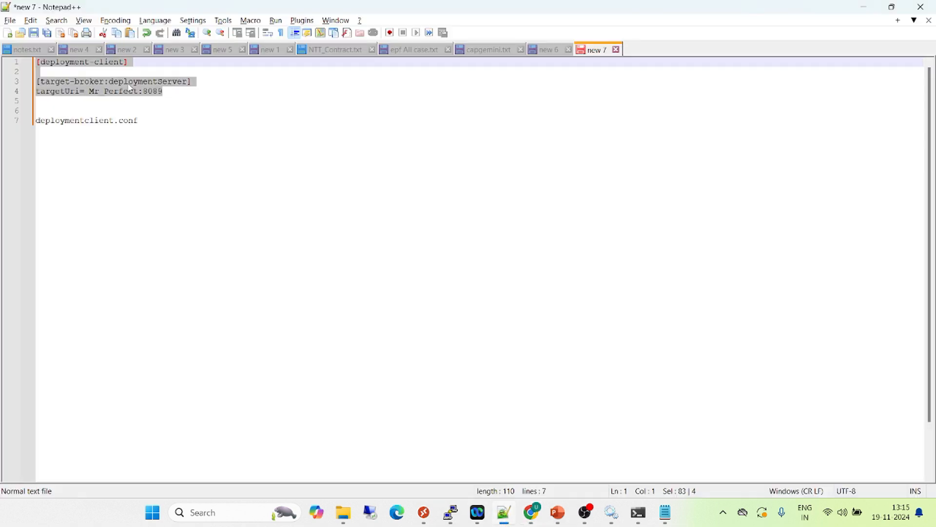
left_click_drag(187, 103, 36, 63)
double_click(149, 96)
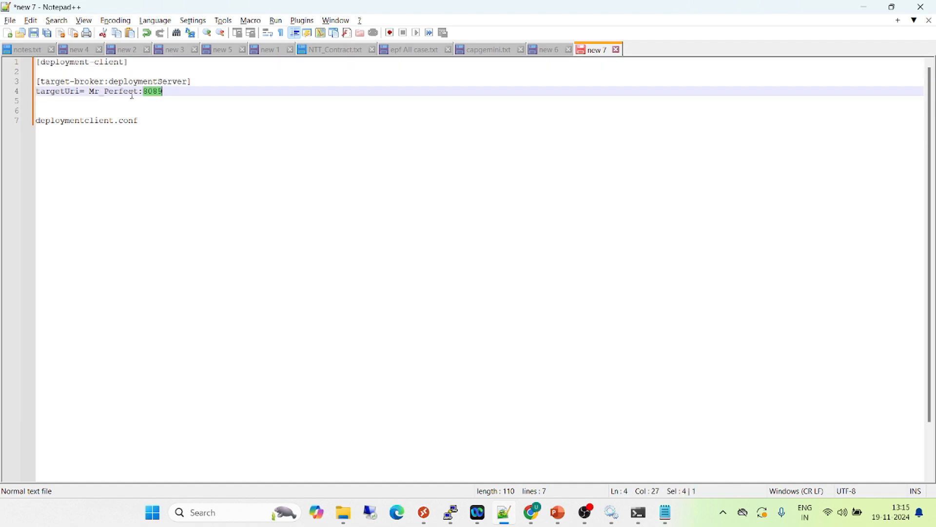
double_click(117, 95)
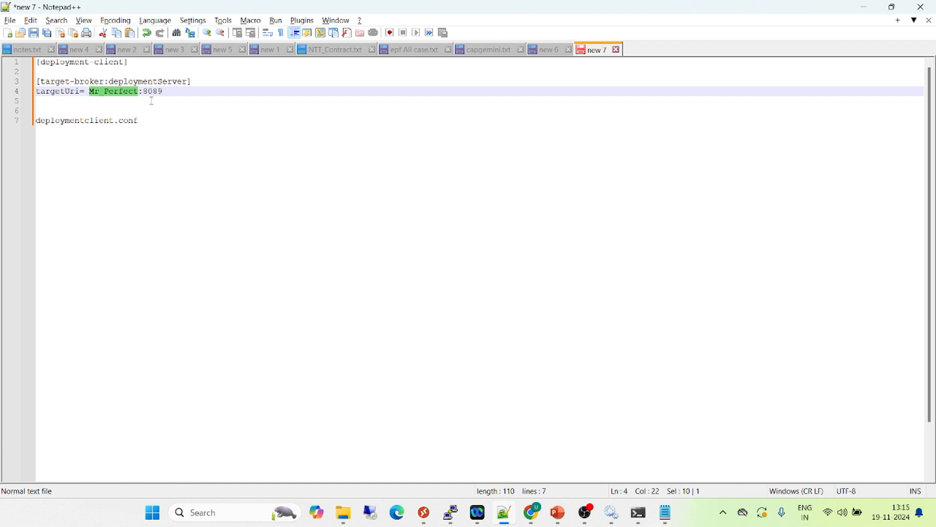
left_click(190, 95)
key("ctrl+shift+Home")
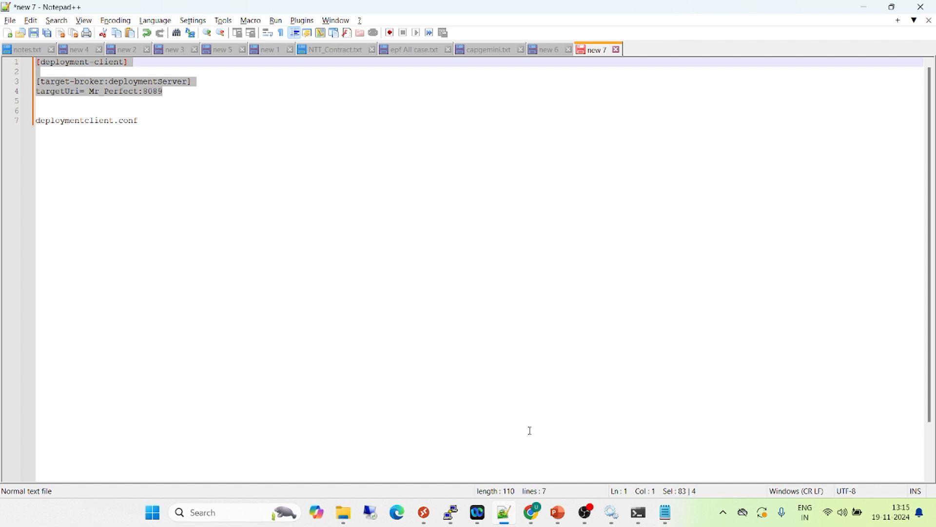
Switch to the running PowerPoint slide show and advance it to the closing Thank You slide
mouse_move(558, 512)
left_click(603, 458)
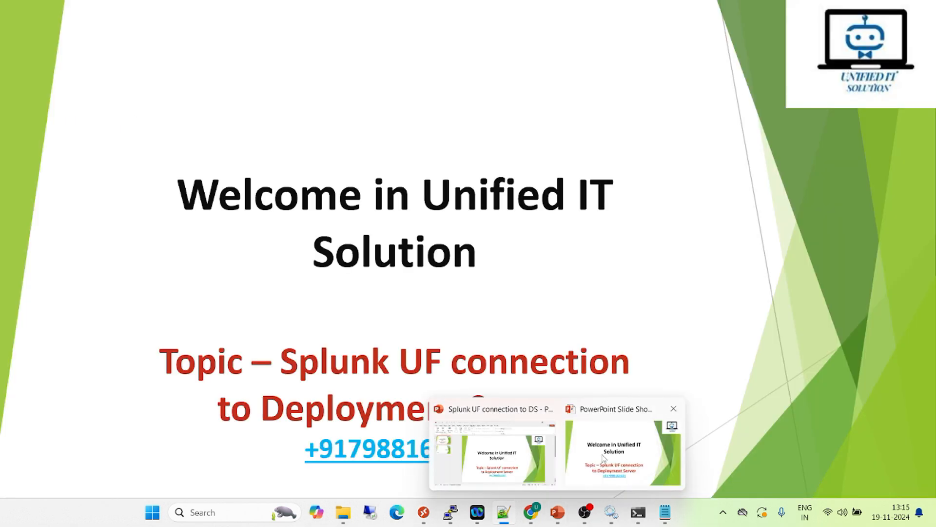
key("Right")
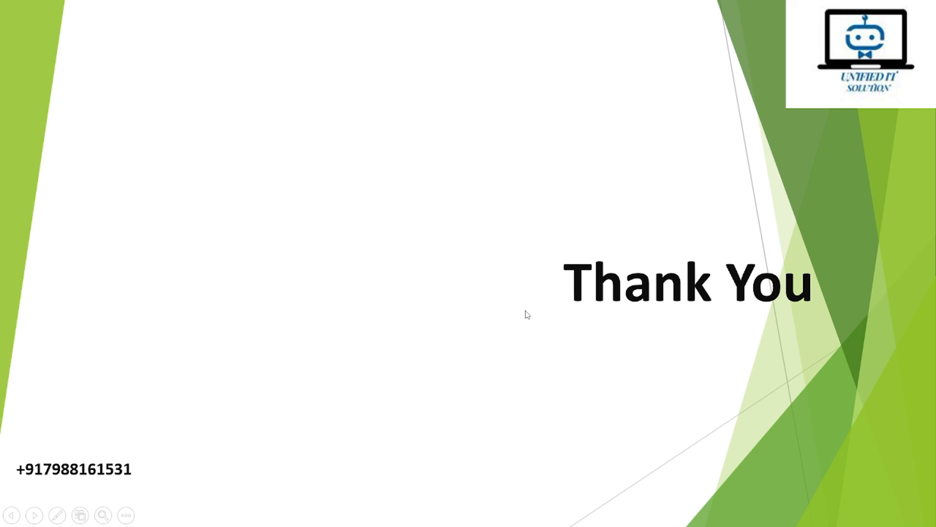
key("alt+Tab")
key("alt+Tab")
key("alt+Tab")
key("alt+Tab")
key("alt+Tab")
key("alt+Tab")
key("alt+Tab")
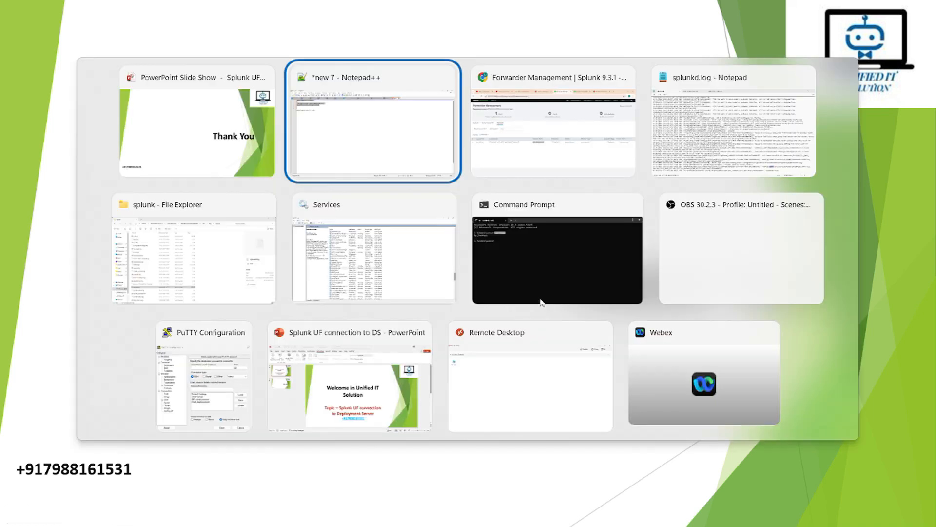